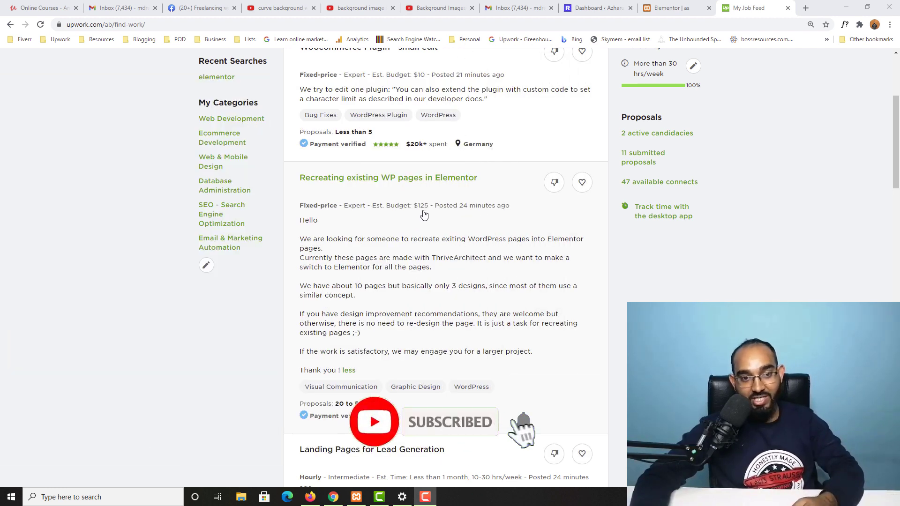
# Open the $125 'Recreating existing WP pages in Elementor' job in a new tab
pyautogui.rightClick(429, 185)
pyautogui.click(451, 191)
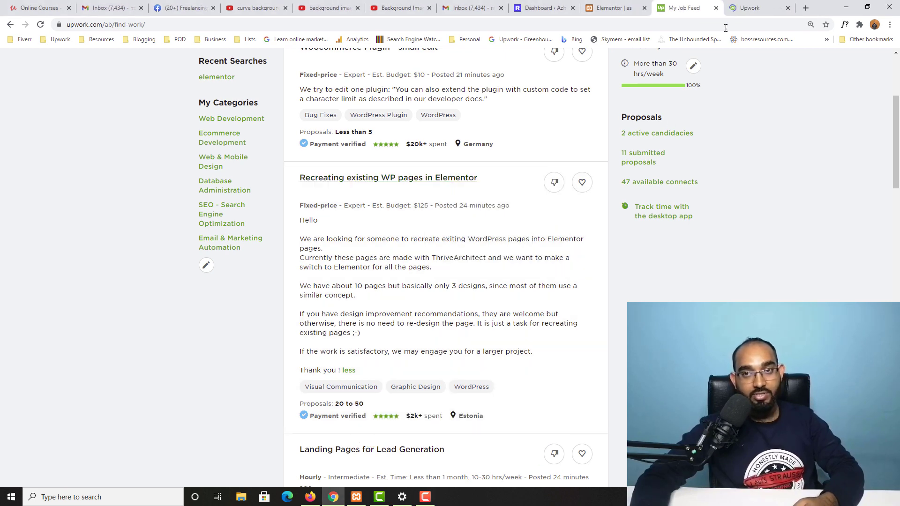
# Review the Elementor job details, noting the client's 10.00 hourly rate, 2k+ spend and Estonia location
pyautogui.click(743, 7)
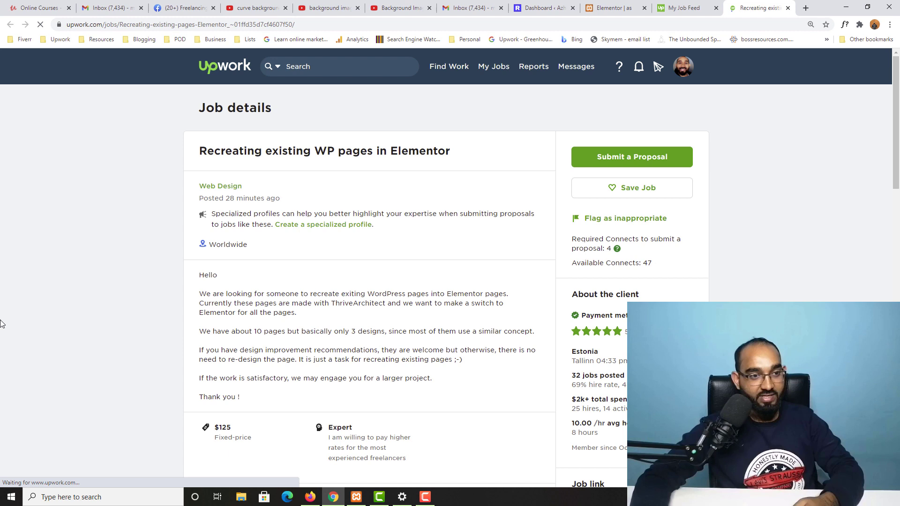
pyautogui.scroll(-1, 3, 314)
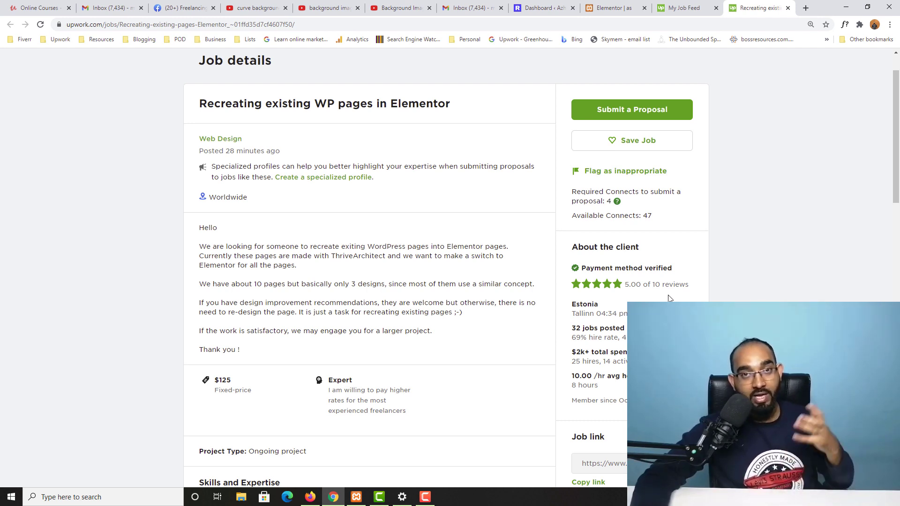
pyautogui.moveTo(592, 269)
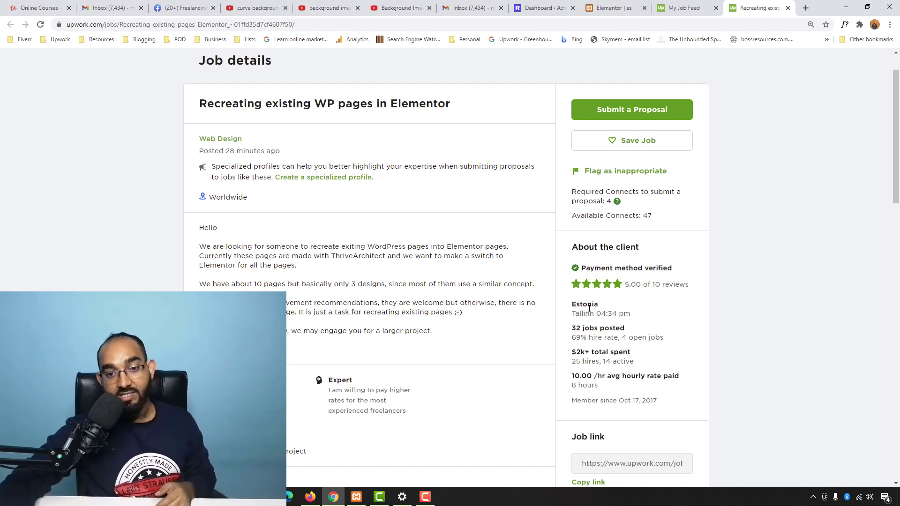
pyautogui.doubleClick(580, 376)
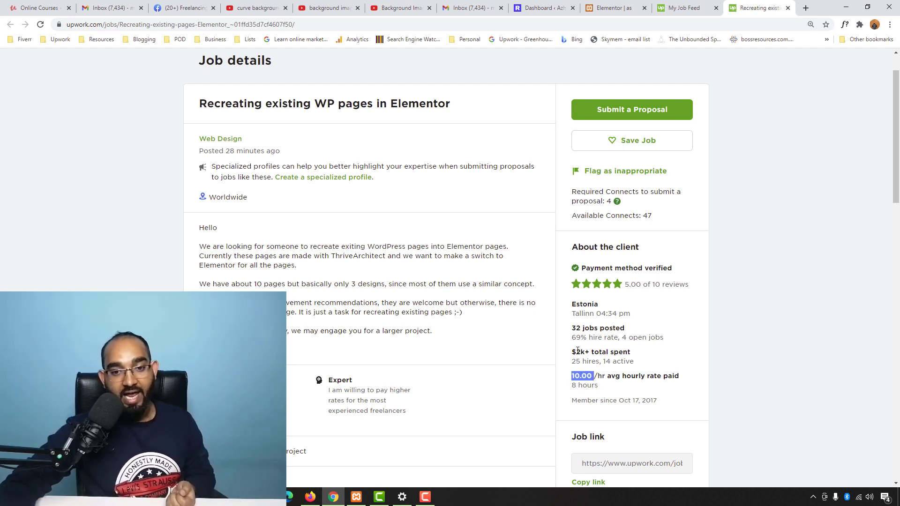
pyautogui.moveTo(576, 352); pyautogui.dragTo(589, 352)
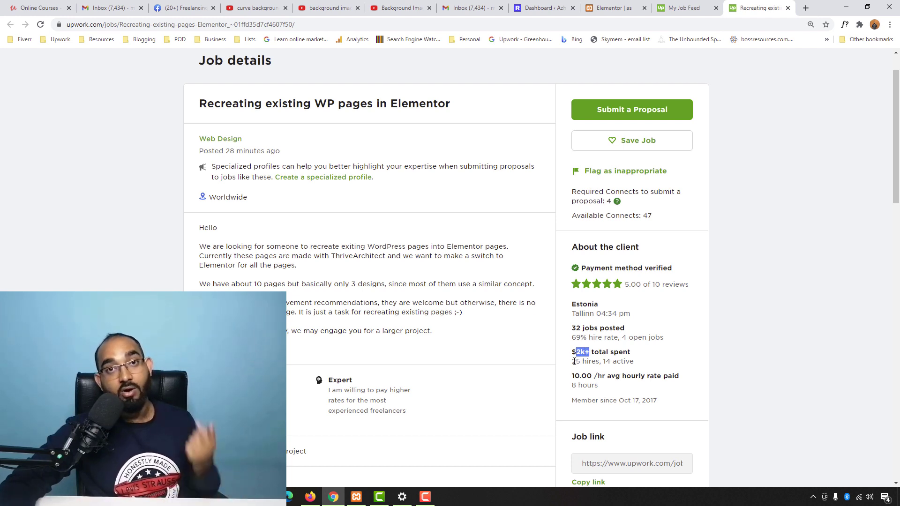
pyautogui.doubleClick(586, 304)
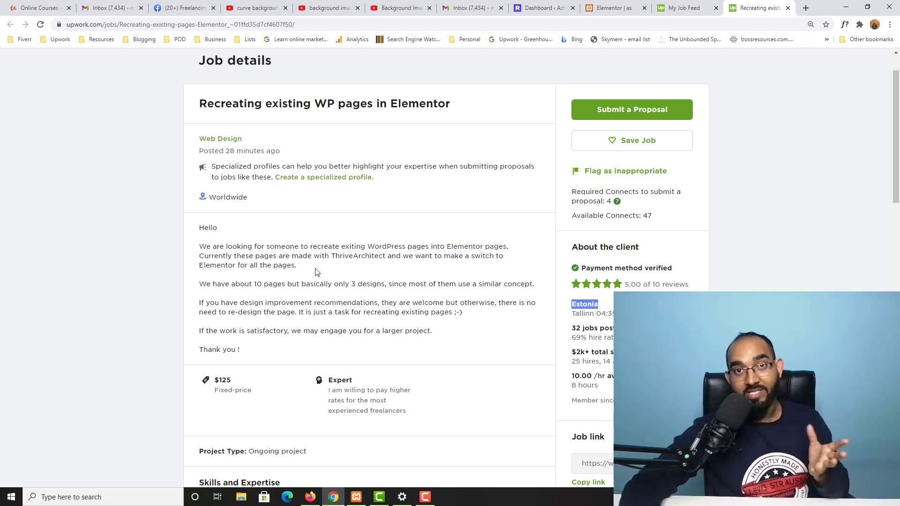
pyautogui.doubleClick(363, 256)
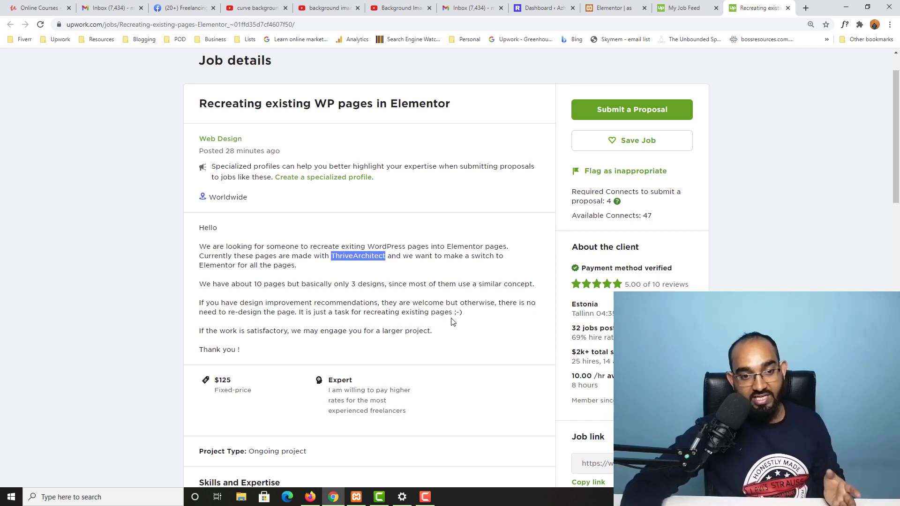
pyautogui.moveTo(463, 313); pyautogui.dragTo(190, 307)
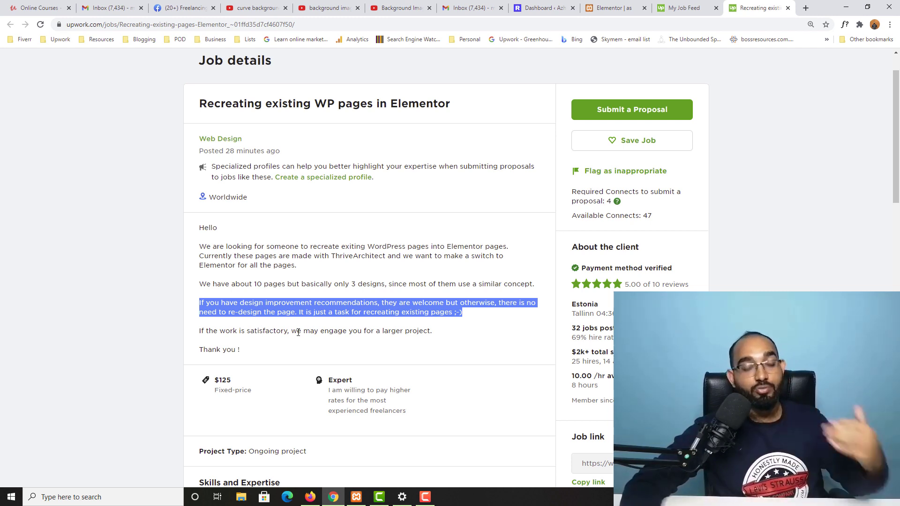
pyautogui.scroll(-3, 298, 332)
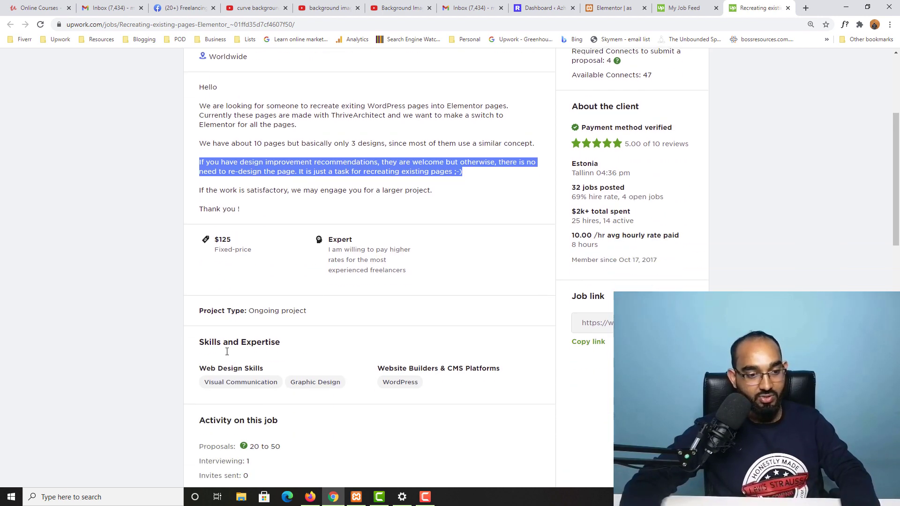
pyautogui.scroll(-3, 61, 378)
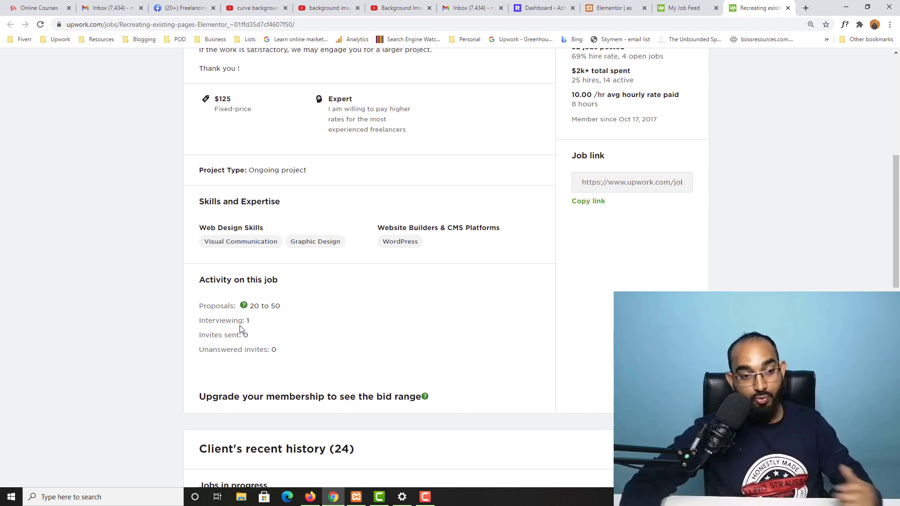
pyautogui.scroll(4, 166, 350)
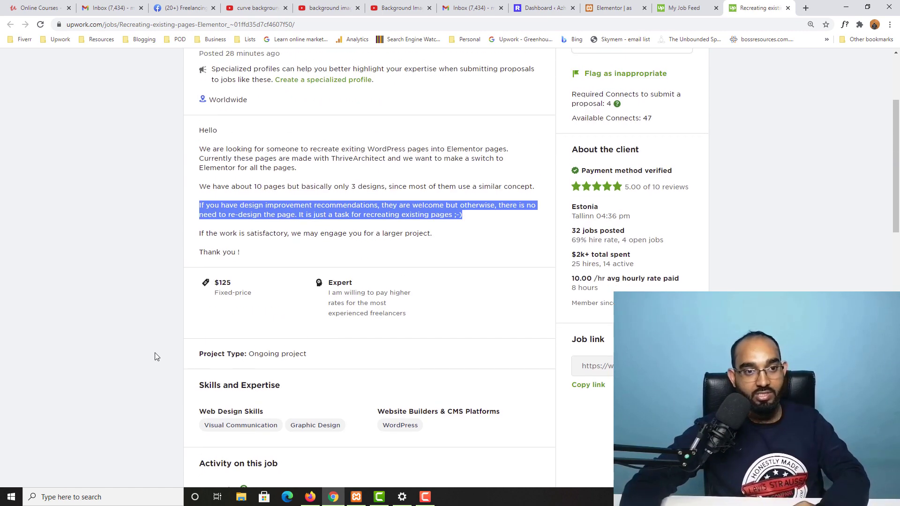
pyautogui.scroll(3, 115, 360)
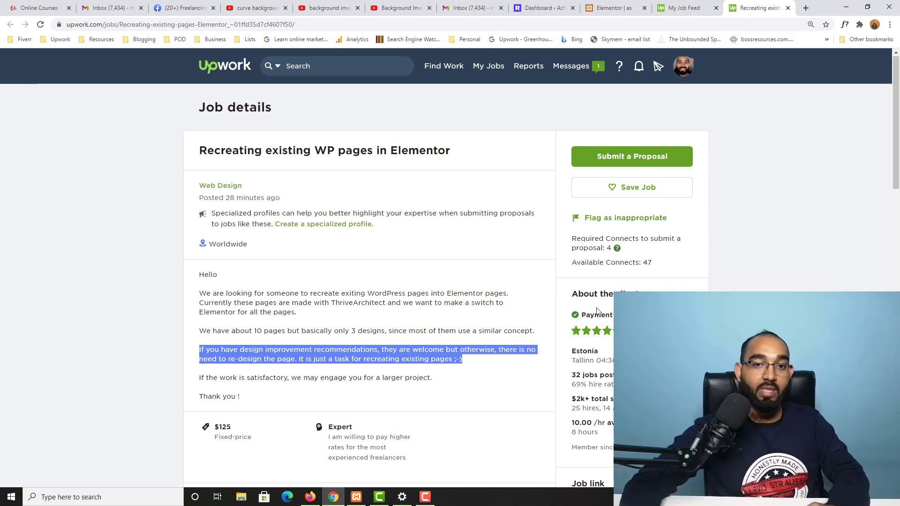
# Start a proposal for the Elementor job and choose to be paid by project
pyautogui.click(642, 162)
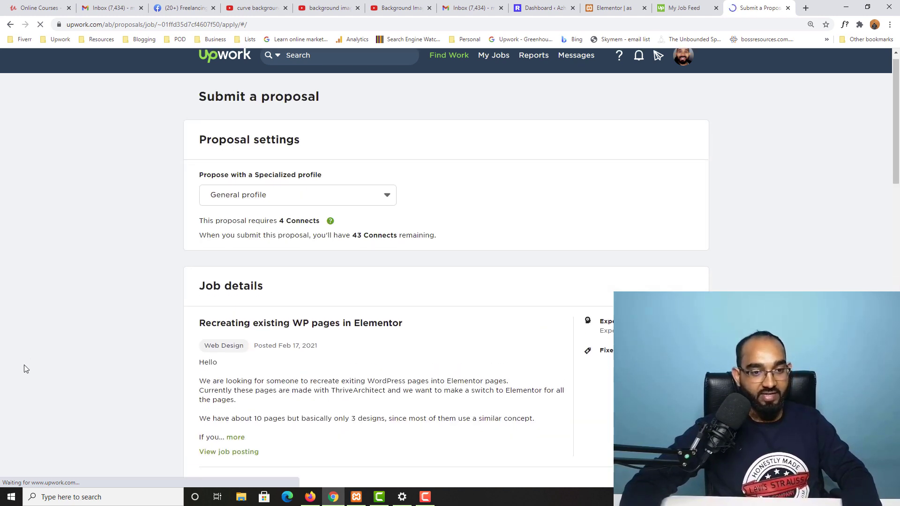
pyautogui.scroll(-6, 104, 315)
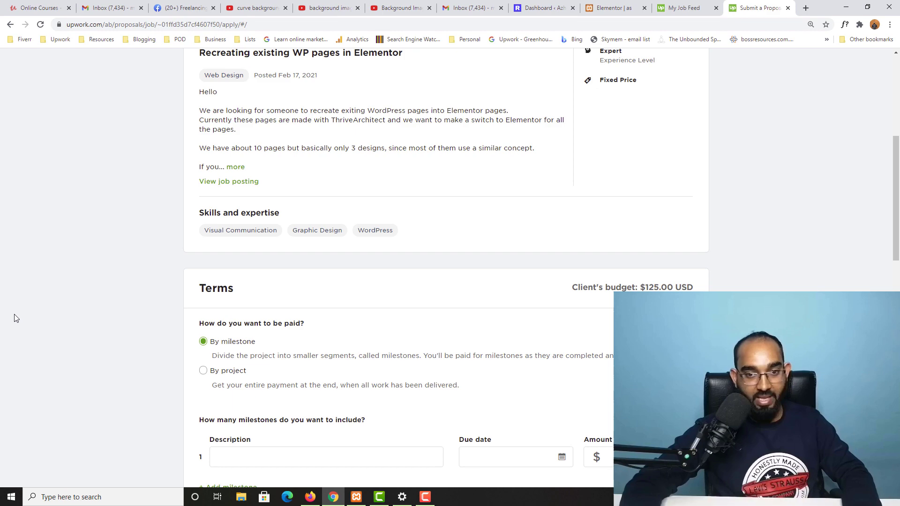
pyautogui.scroll(1, 80, 274)
pyautogui.scroll(-2, 47, 291)
pyautogui.scroll(-1, 1, 304)
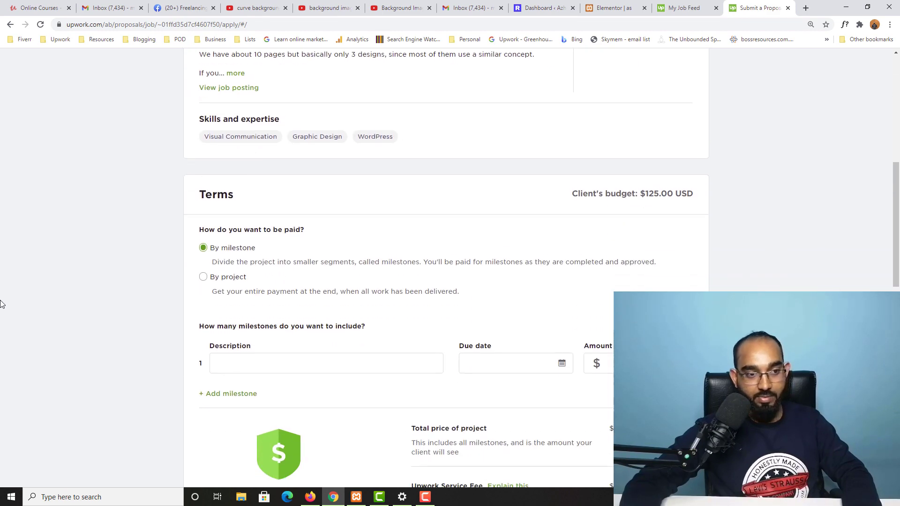
pyautogui.click(221, 283)
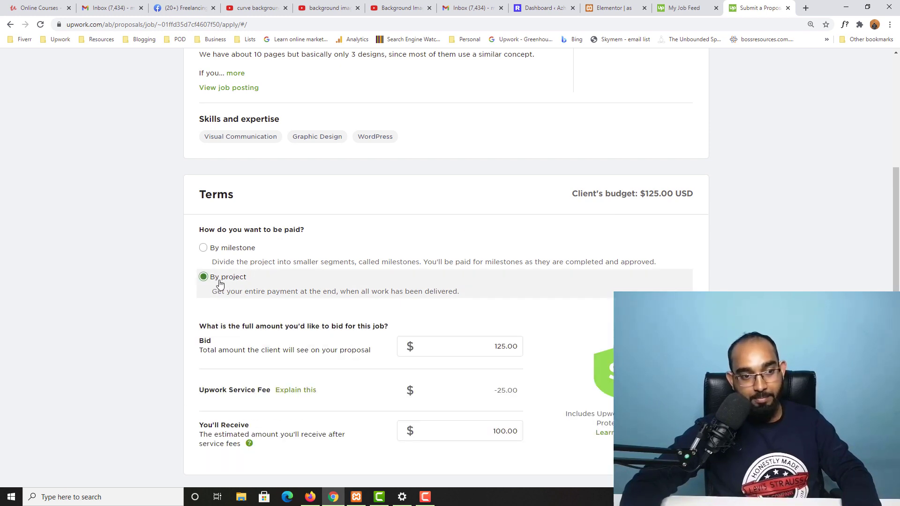
# Check the 125.00 bid and the 100.00 you'll receive amount
pyautogui.scroll(-2, 506, 277)
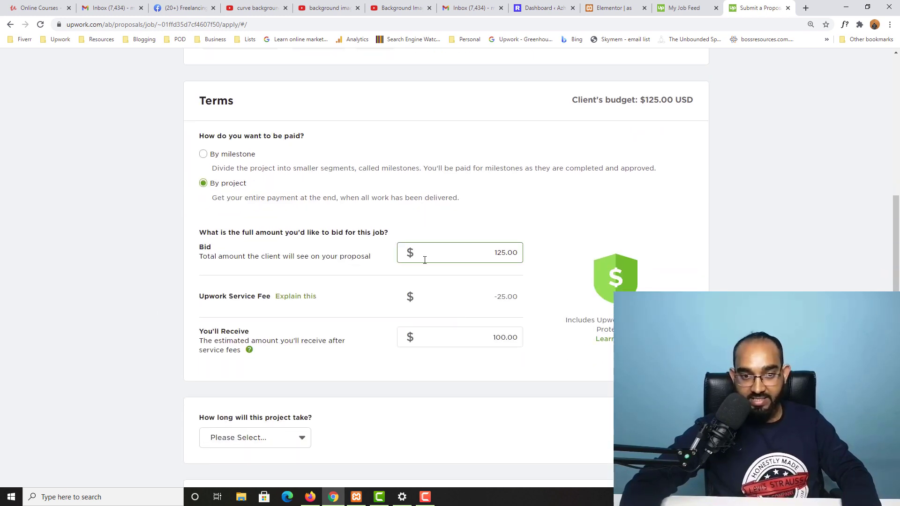
pyautogui.click(472, 337)
pyautogui.moveTo(485, 336); pyautogui.dragTo(526, 337)
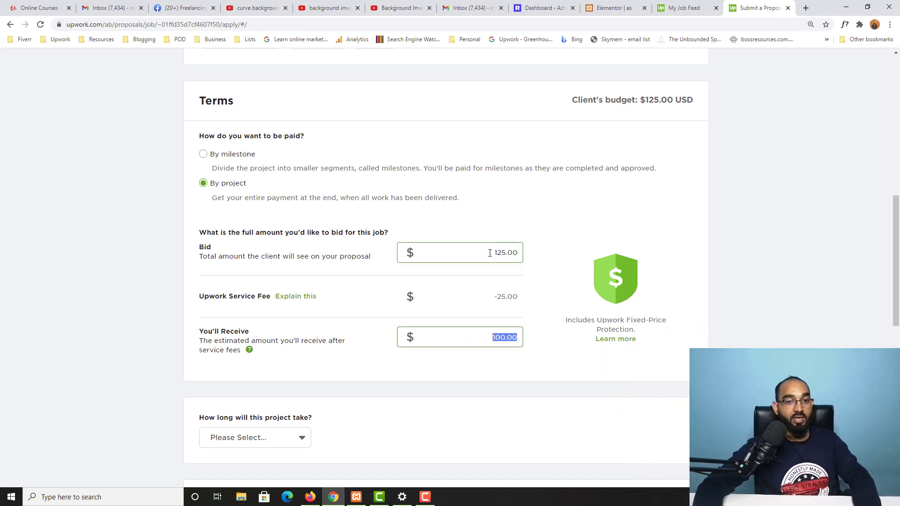
pyautogui.moveTo(493, 253); pyautogui.dragTo(521, 253)
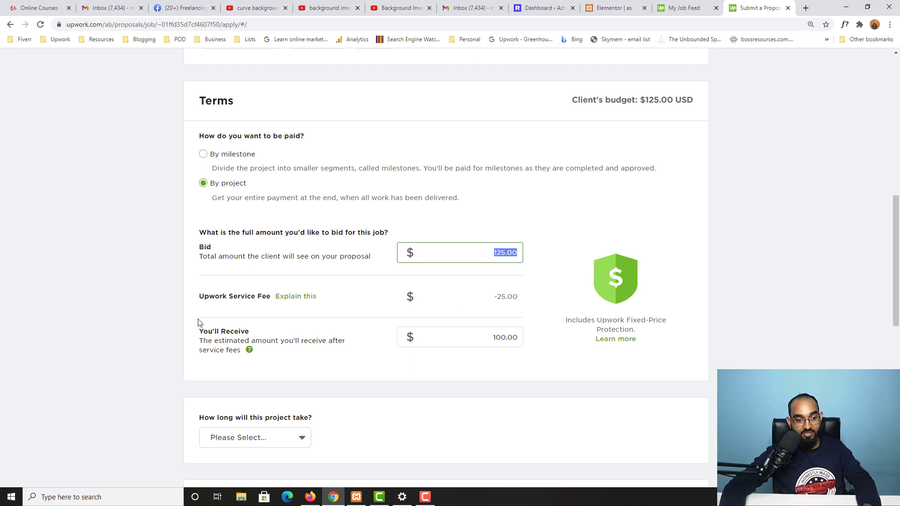
# Set the project duration to Less than 1 month
pyautogui.scroll(-2, 159, 344)
pyautogui.scroll(-2, 111, 394)
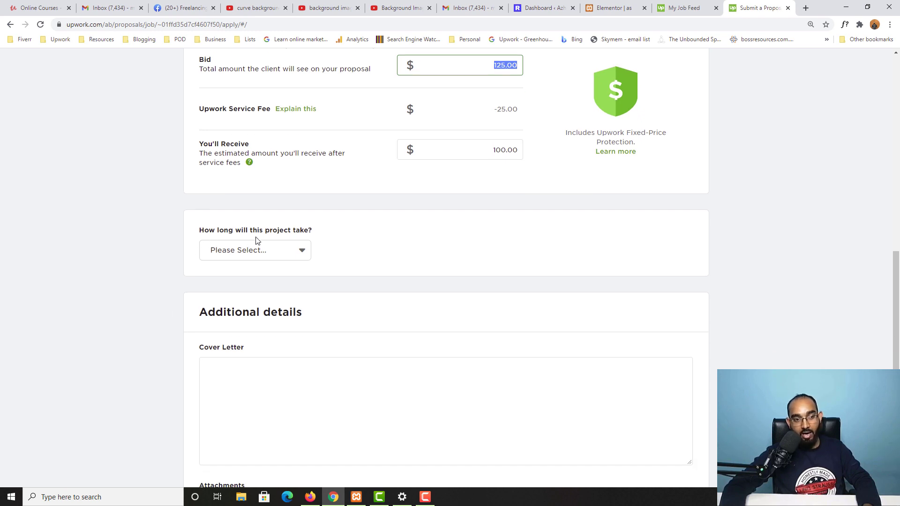
pyautogui.click(272, 254)
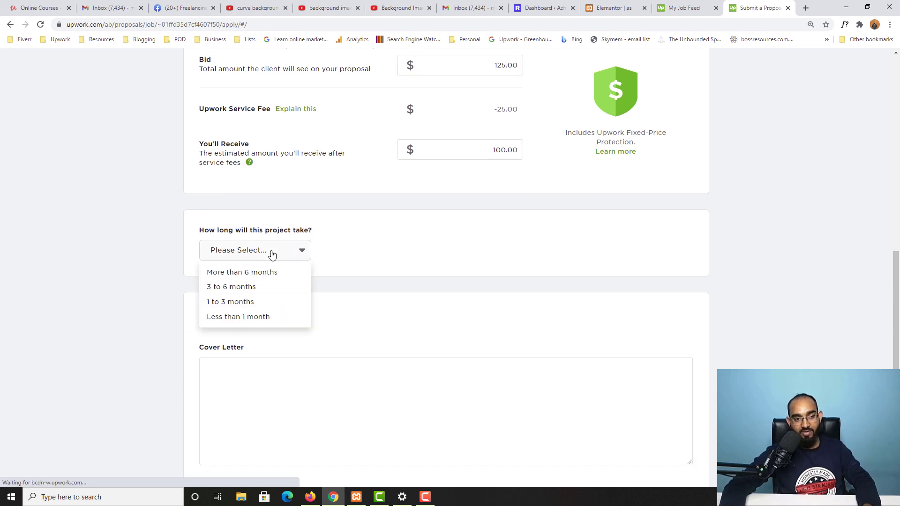
pyautogui.click(227, 319)
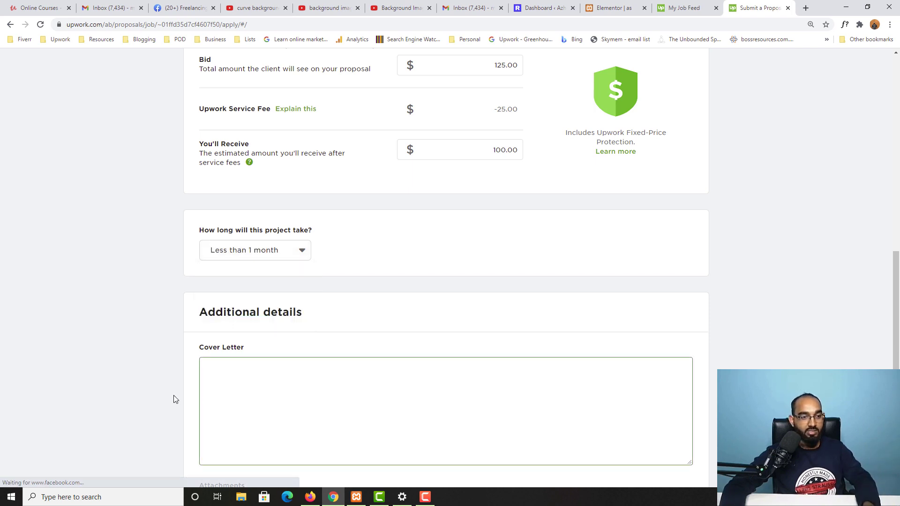
pyautogui.click(305, 251)
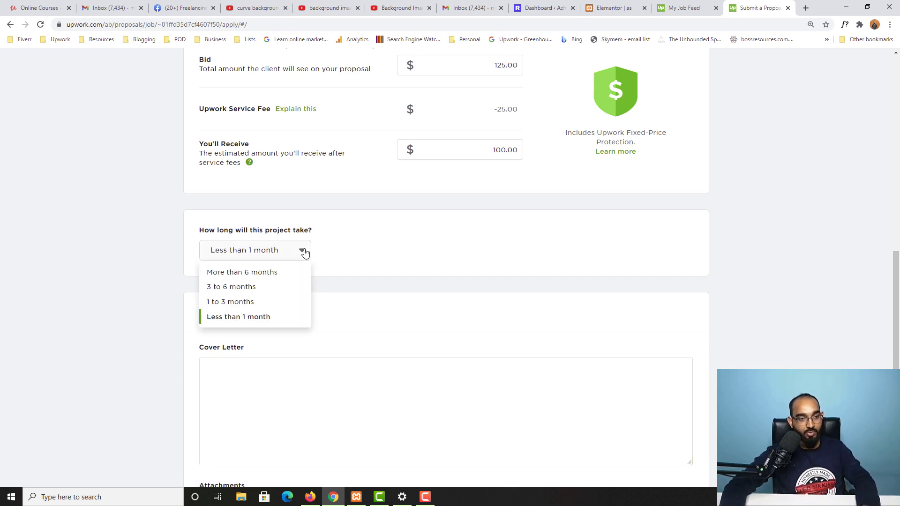
# Write the cover letter opening 'Hi, please check out some of the works I have done about re-creating websites using Elementor -'
pyautogui.click(250, 319)
pyautogui.scroll(-2, 323, 400)
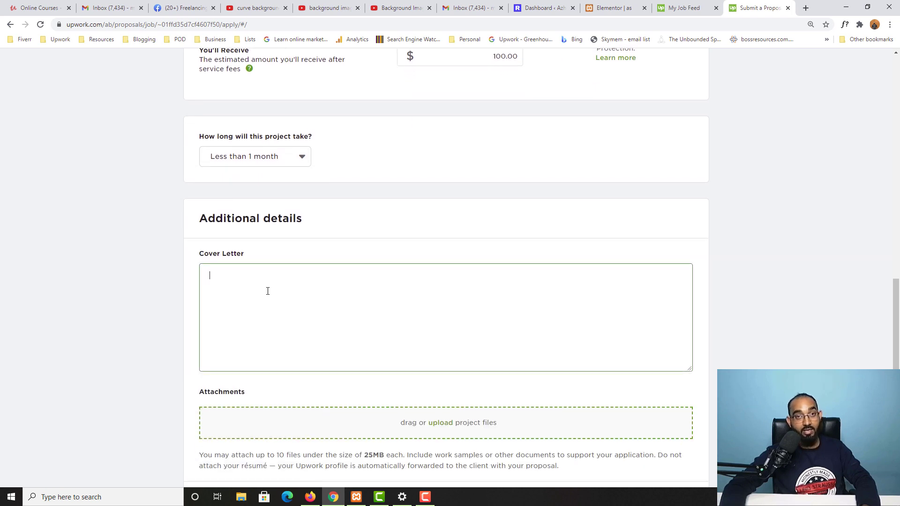
pyautogui.write('Hi.')
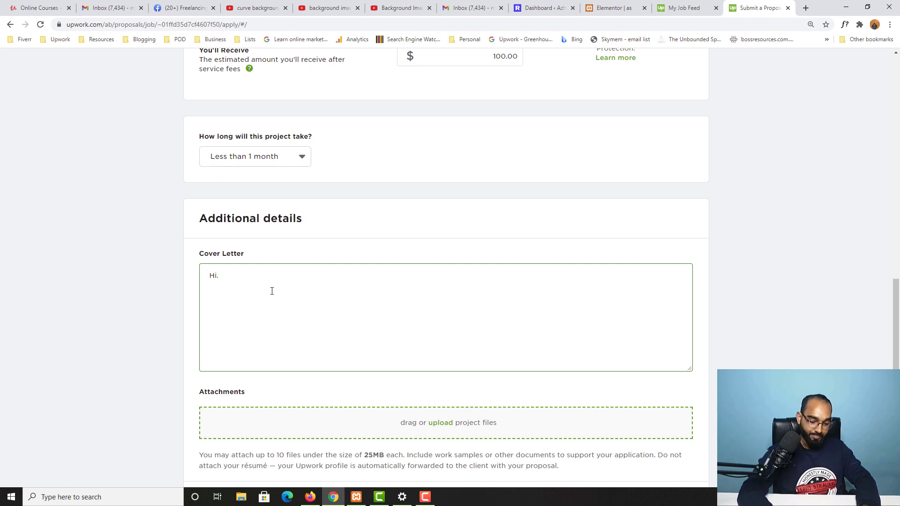
pyautogui.write(' i')
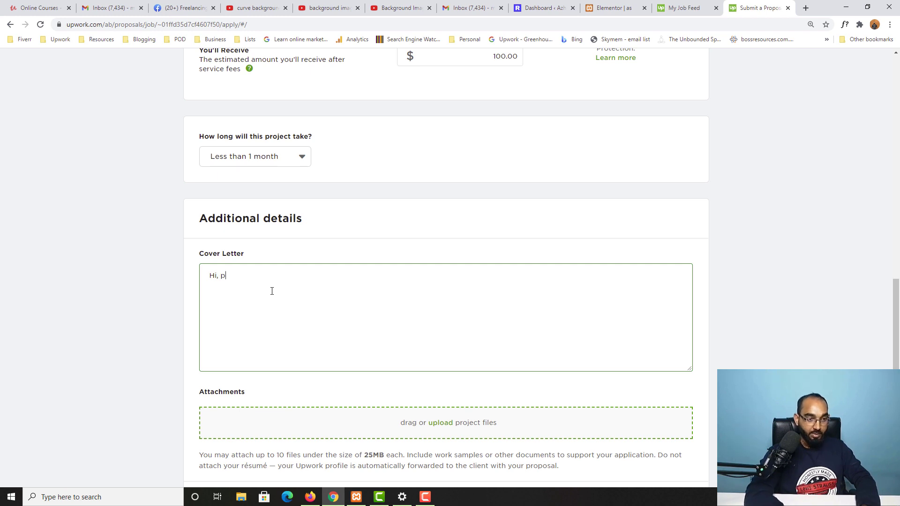
pyautogui.write('lease check out my')
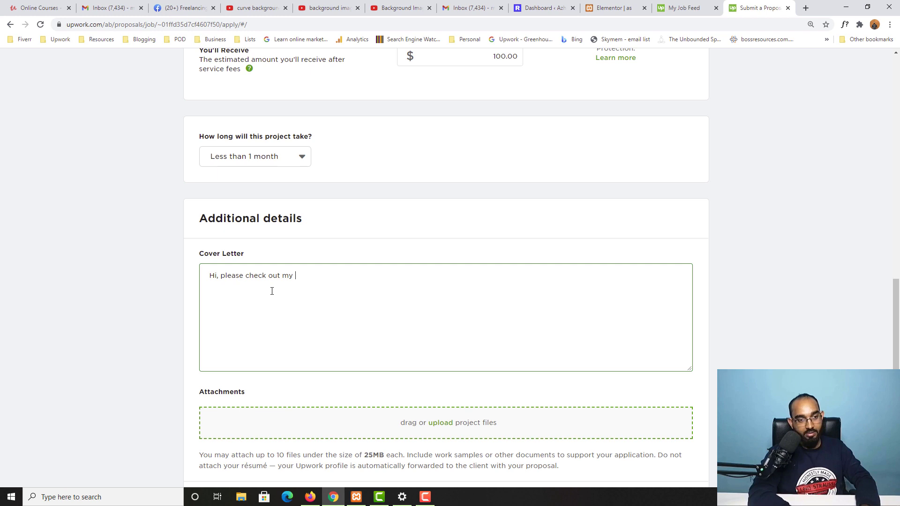
pyautogui.write(' sam')
pyautogui.press('BackSpace')
pyautogui.press('BackSpace')
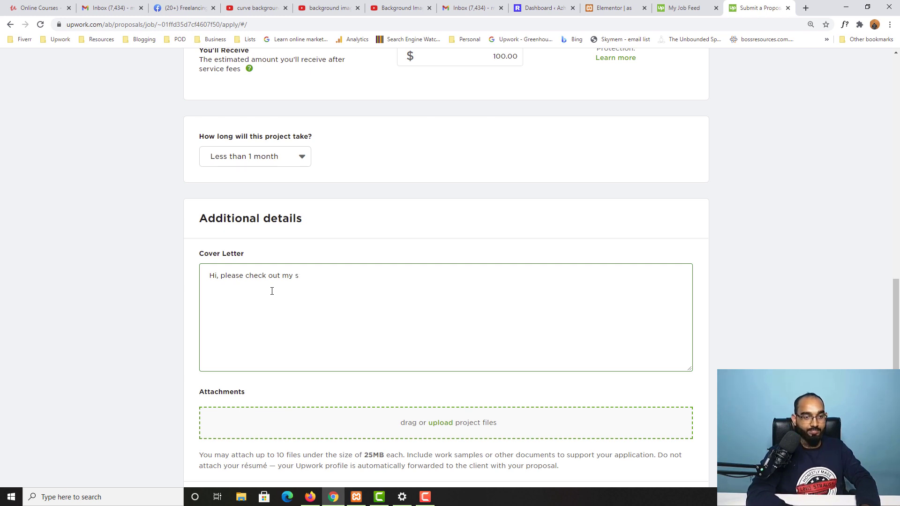
pyautogui.press('BackSpace')
pyautogui.press('BackSpace')
pyautogui.press('BackSpace')
pyautogui.press('BackSpace')
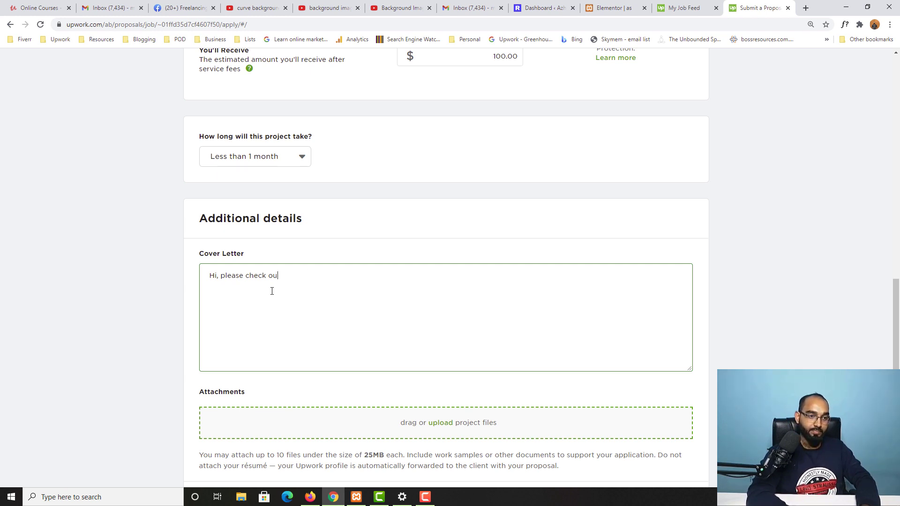
pyautogui.write('t some of ')
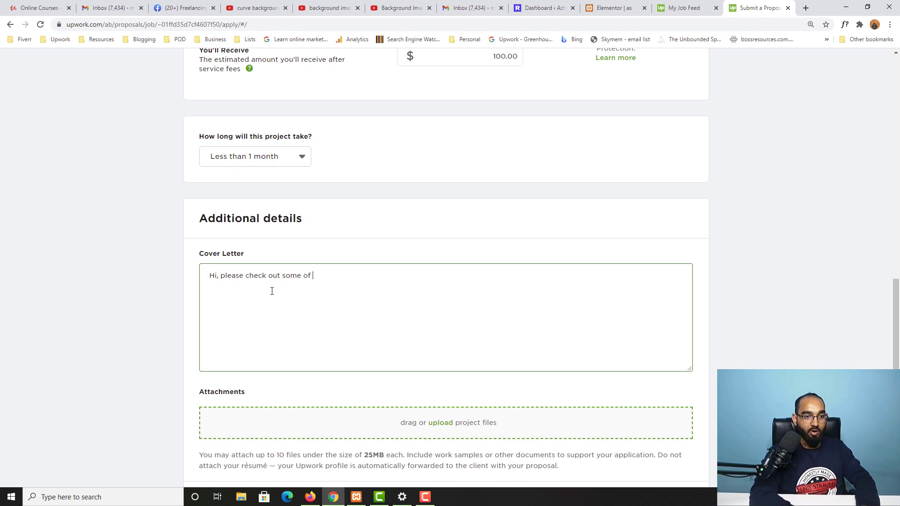
pyautogui.write('the works')
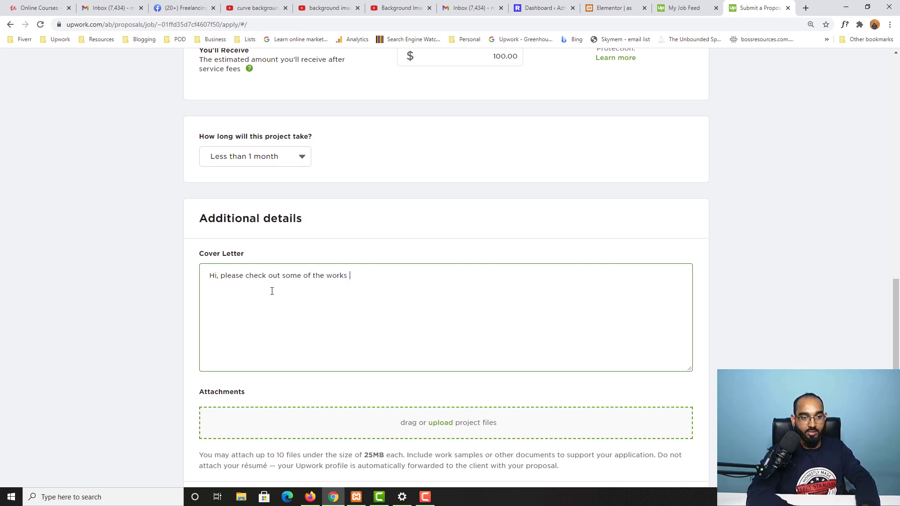
pyautogui.write(' I have ')
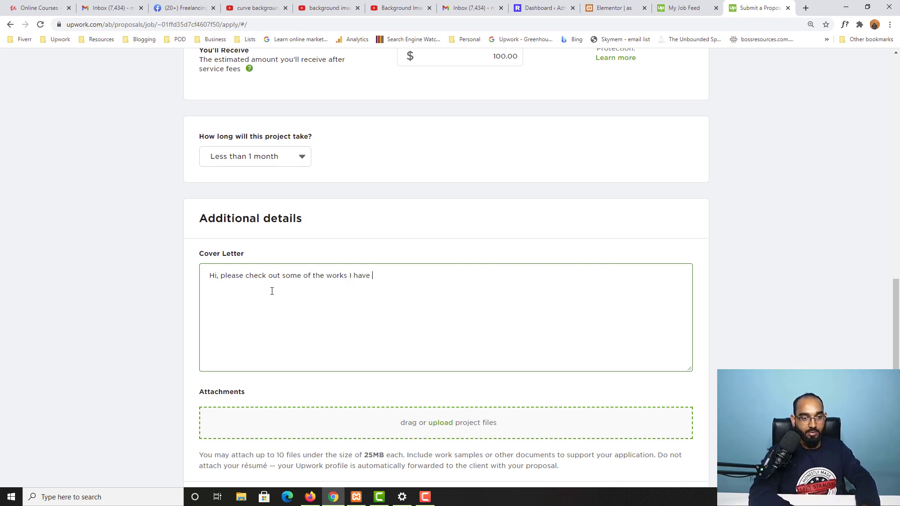
pyautogui.write('done si')
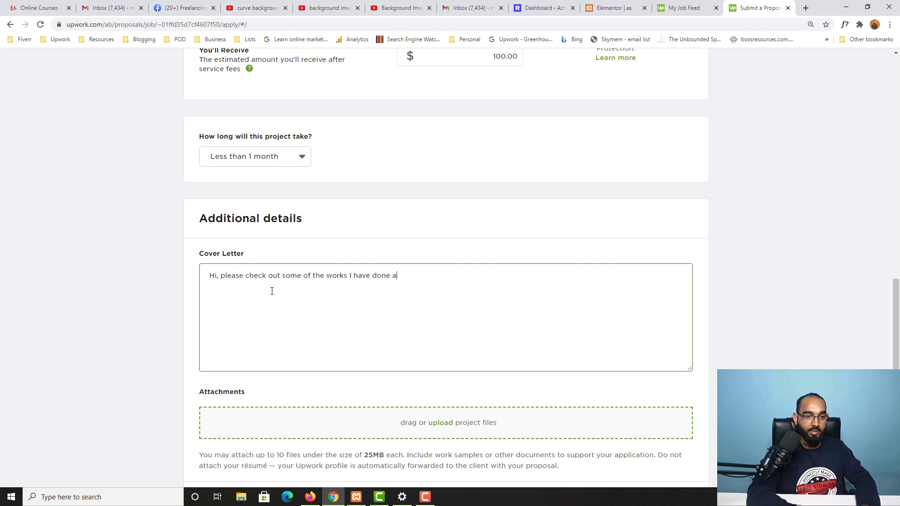
pyautogui.write('nd')
pyautogui.press('BackSpace')
pyautogui.write('out')
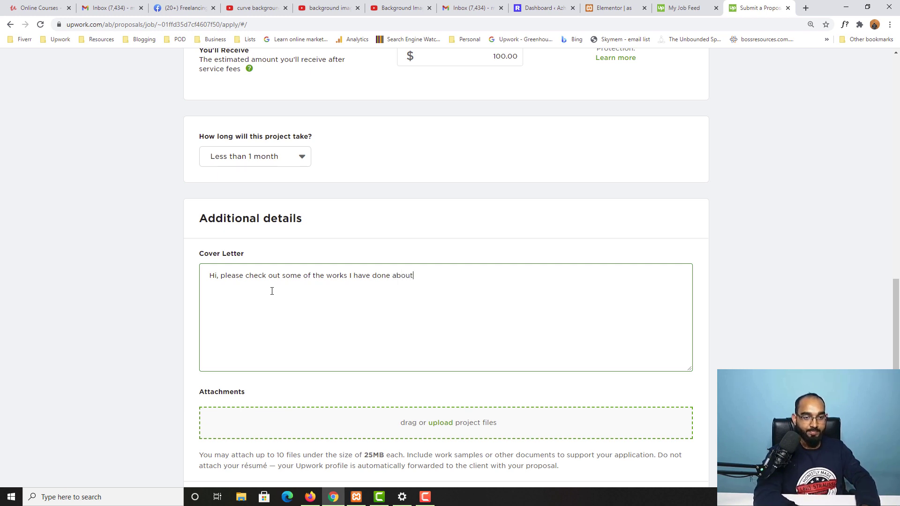
pyautogui.write(' creative')
pyautogui.press('BackSpace')
pyautogui.press('BackSpace')
pyautogui.press('BackSpace')
pyautogui.press('BackSpace')
pyautogui.press('BackSpace')
pyautogui.press('BackSpace')
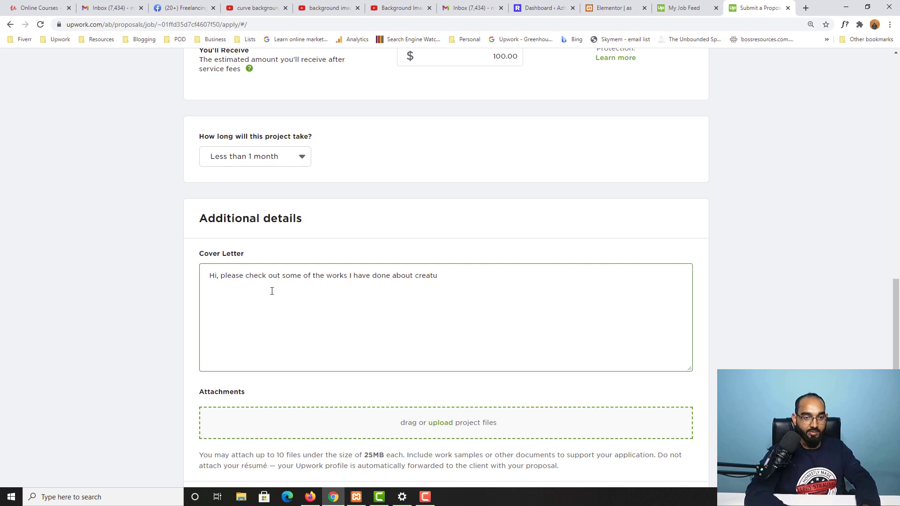
pyautogui.write('-c')
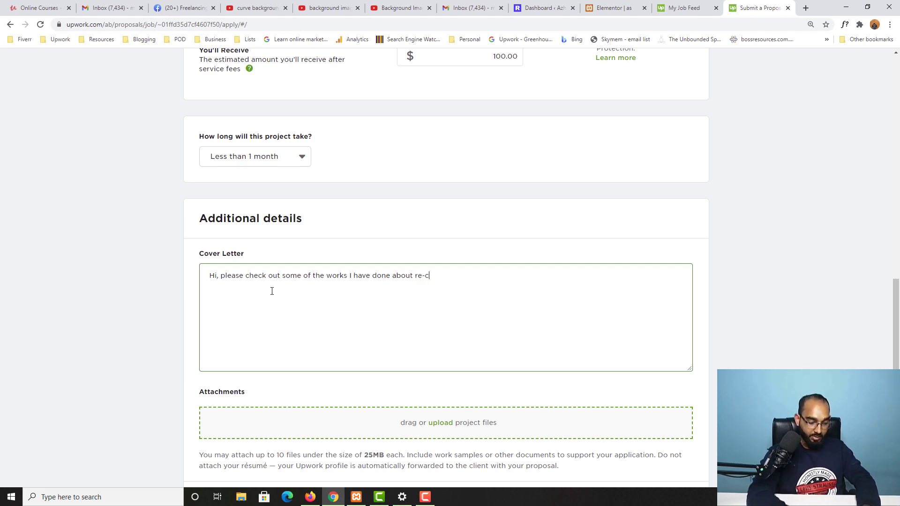
pyautogui.write('reating web')
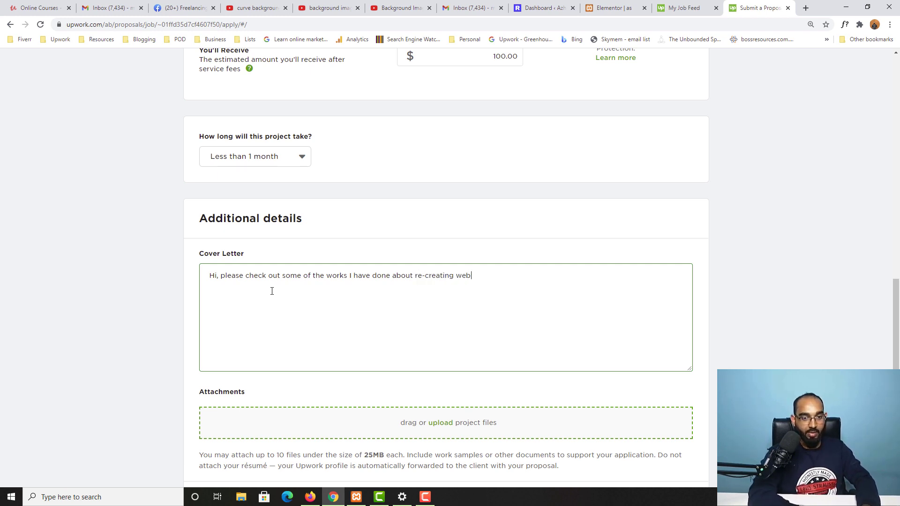
pyautogui.write('sites using Elementor')
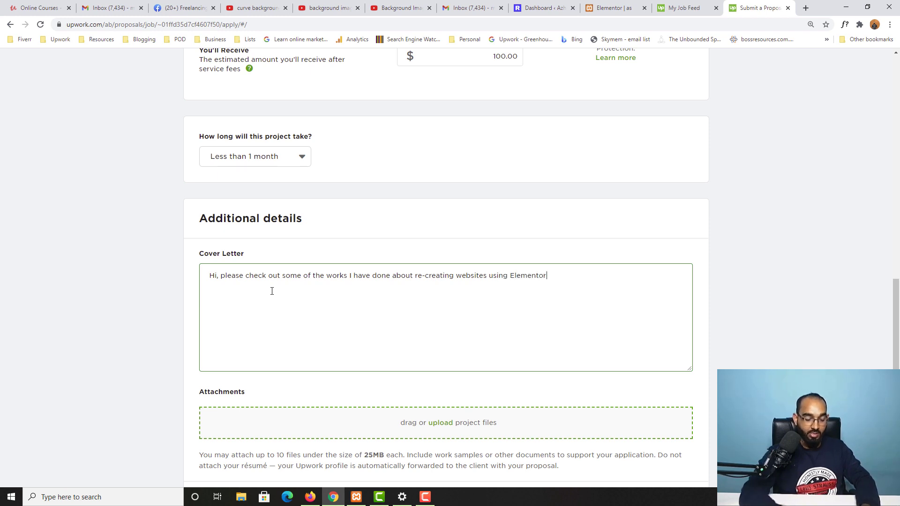
pyautogui.write(' -')
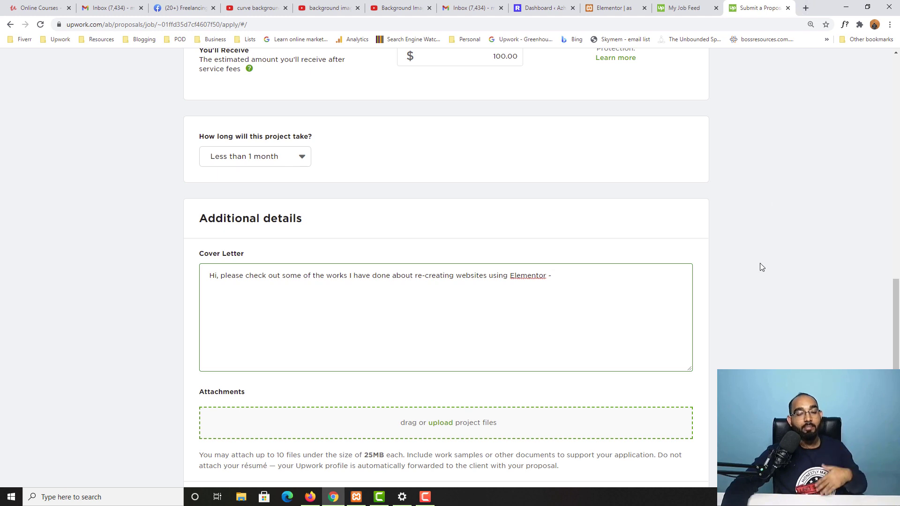
# Copy the portfolio site's address from a new tab and return to the proposal
pyautogui.click(806, 8)
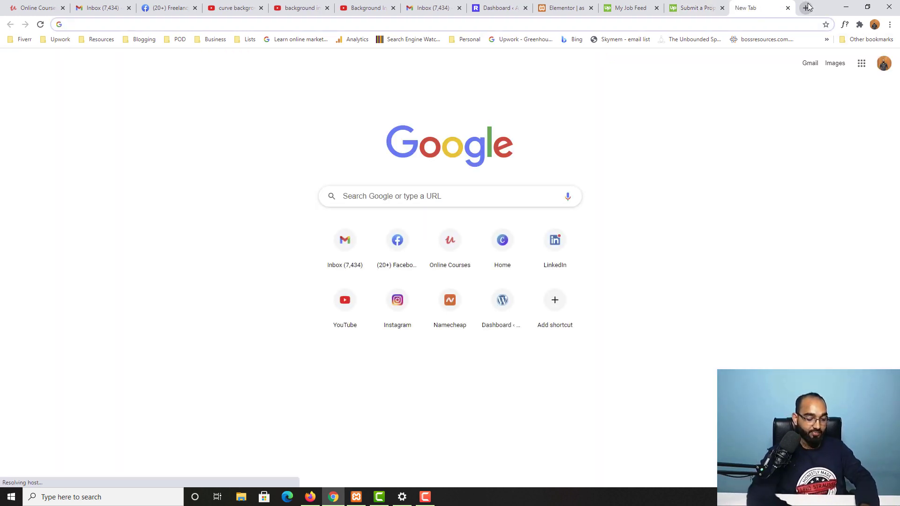
pyautogui.write('che')
pyautogui.press('Return')
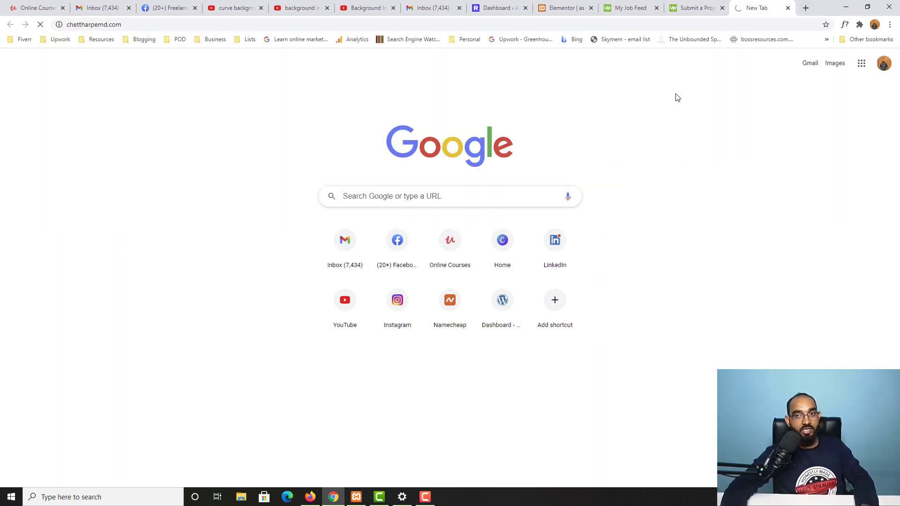
pyautogui.click(120, 25)
pyautogui.hotkey('ctrl', 'c')
pyautogui.press('BackSpace')
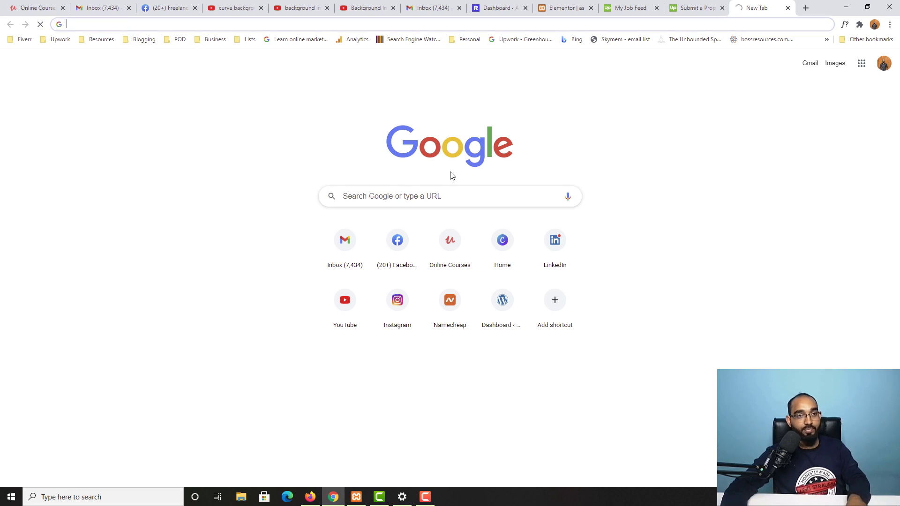
pyautogui.click(630, 6)
pyautogui.click(702, 5)
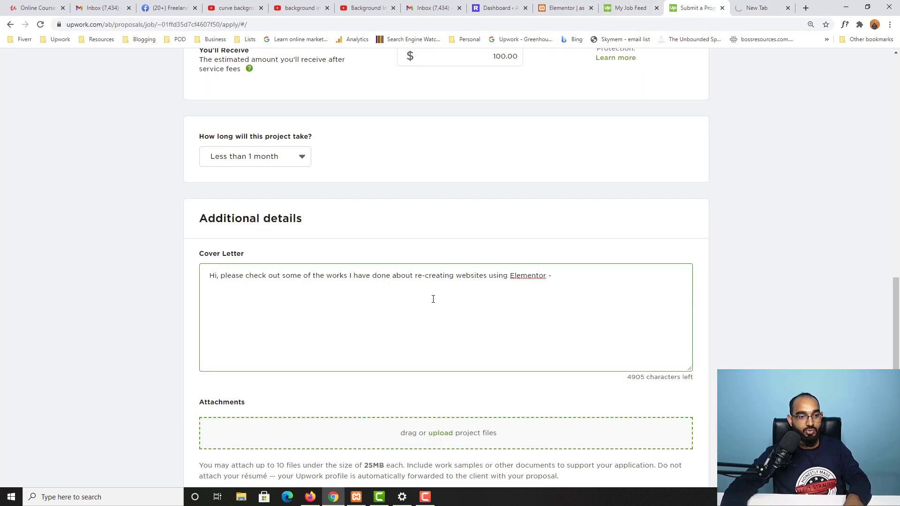
# Paste the portfolio link and add 'it would be my pleasure to recreate the 10 web pages you have got of'
pyautogui.hotkey('ctrl', 'v')
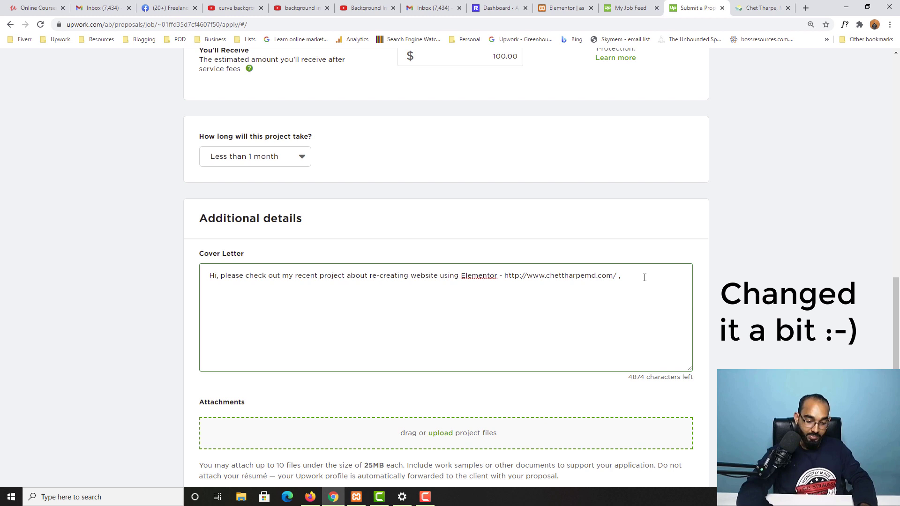
pyautogui.write('t would be ')
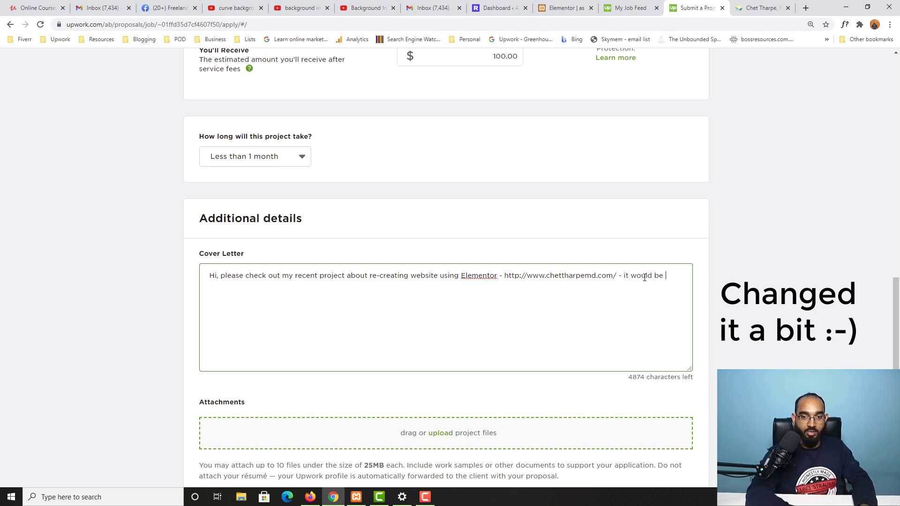
pyautogui.write('my pleasure to ')
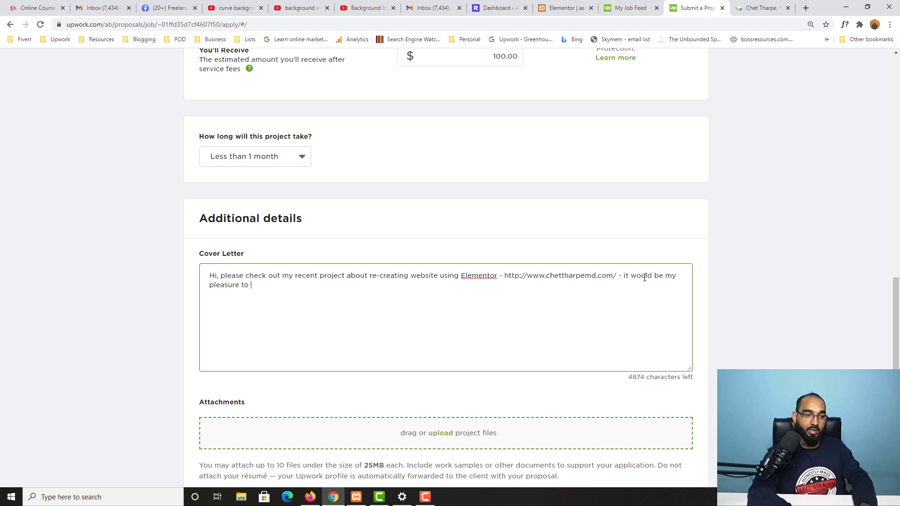
pyautogui.write('rec')
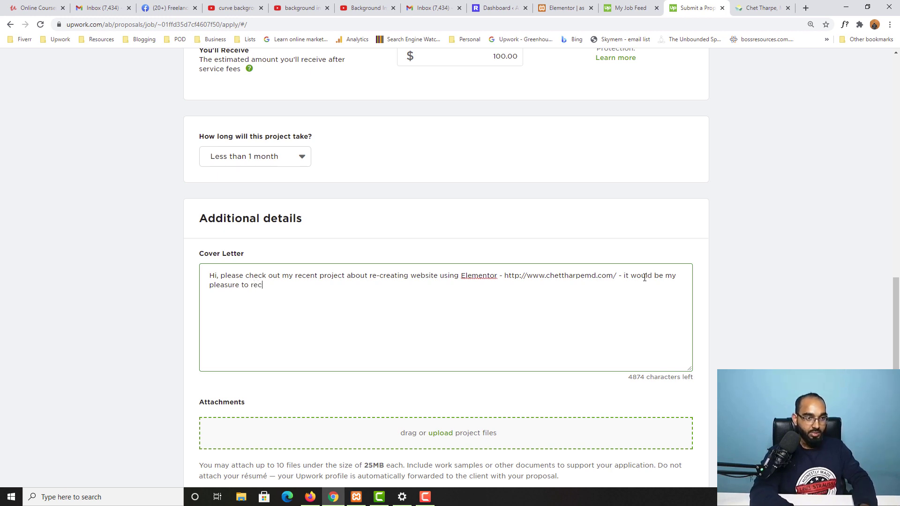
pyautogui.write('reate the ')
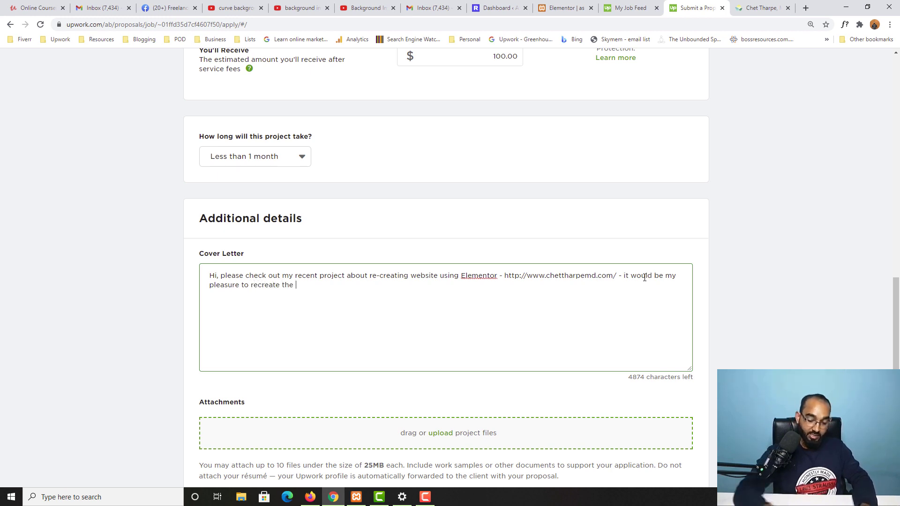
pyautogui.write('10 web pages')
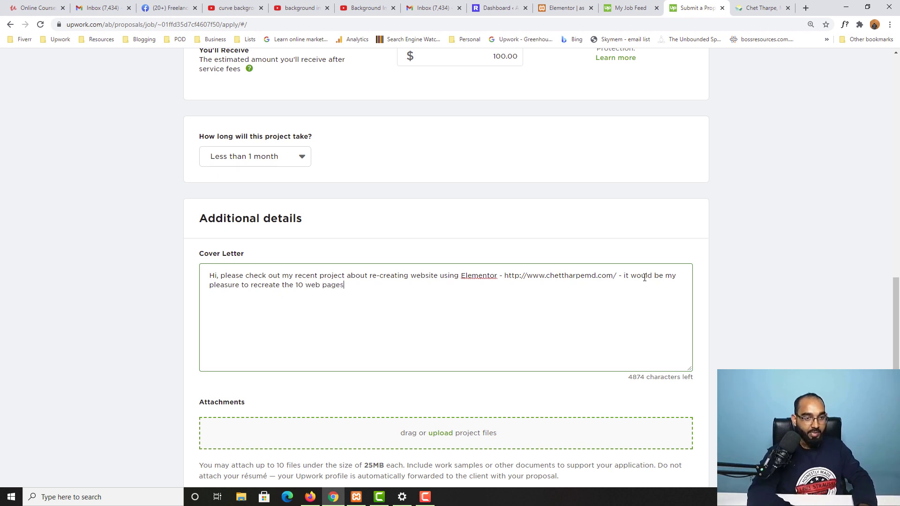
pyautogui.write(' you have go')
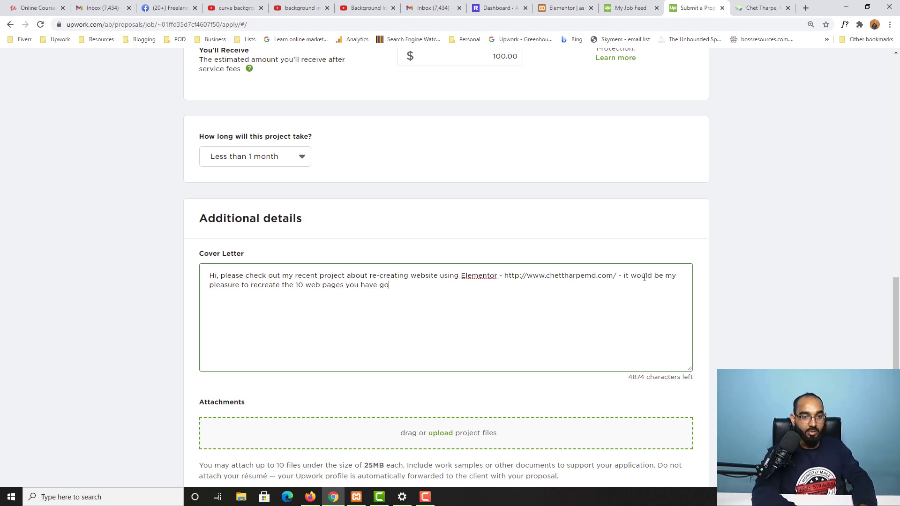
pyautogui.write('t of Thriver')
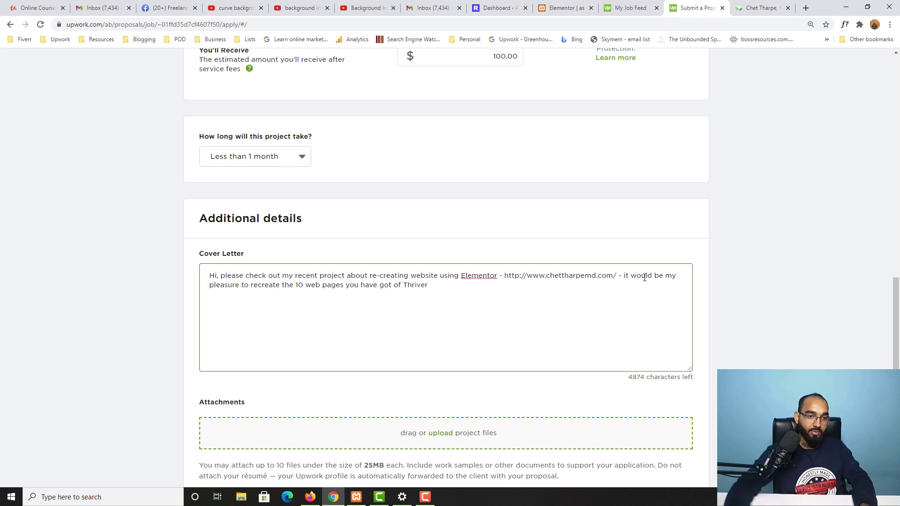
# Replace the misspelled builder name in the cover letter with ThriveArchitect copied from the job description
pyautogui.scroll(15, 645, 277)
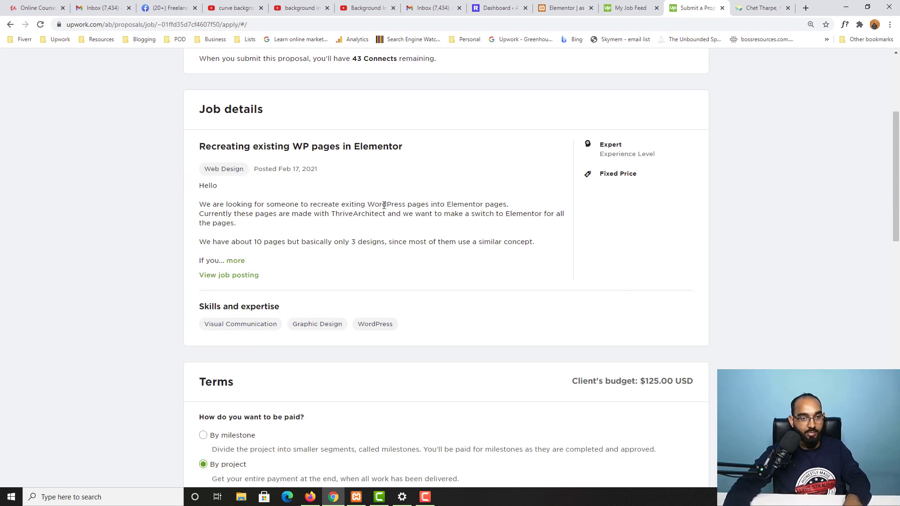
pyautogui.doubleClick(358, 213)
pyautogui.hotkey('ctrl', 'c')
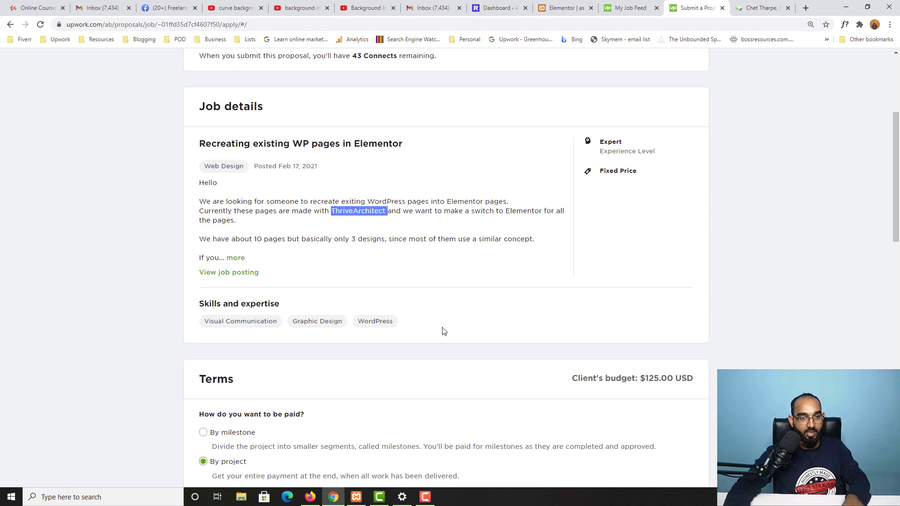
pyautogui.scroll(-13, 442, 332)
pyautogui.scroll(-1, 405, 340)
pyautogui.doubleClick(415, 226)
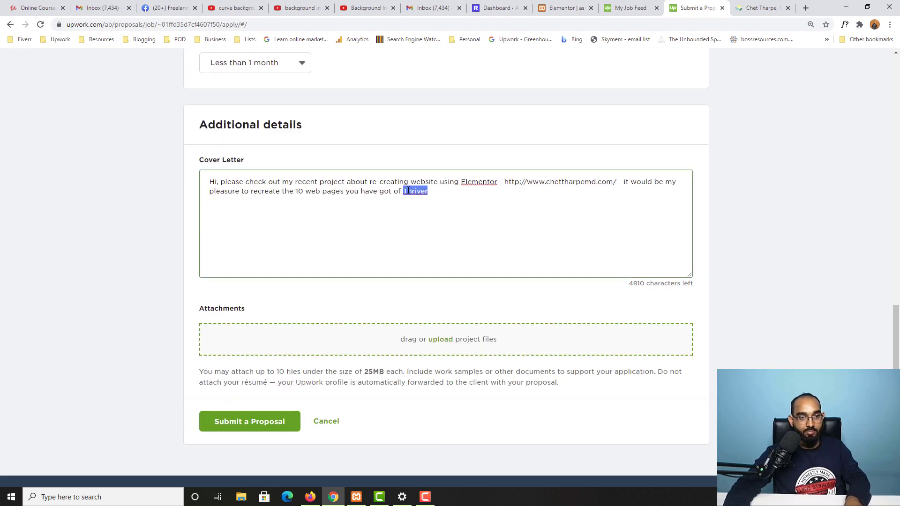
pyautogui.hotkey('ctrl', 'v')
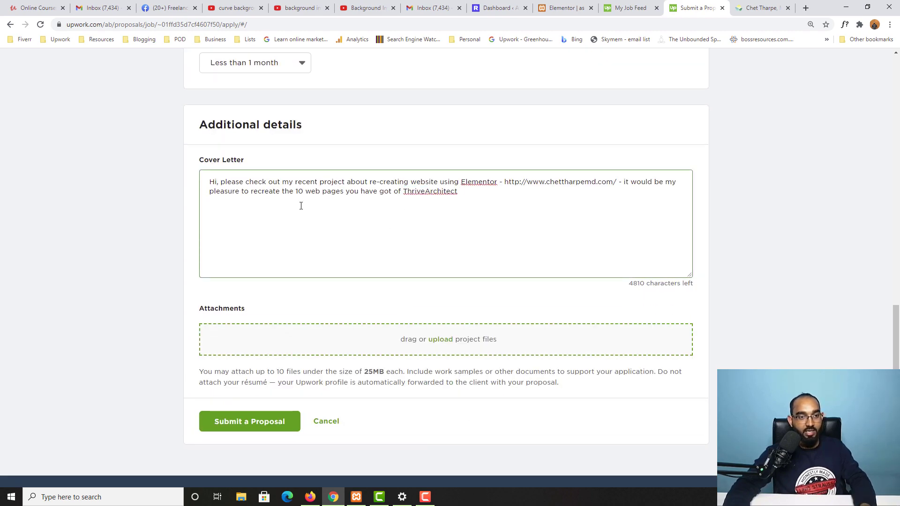
# Extend the sentence to rebuilding ThriveArchitect pages to Elementor, available full time to finish ASAP, then start 'Looking'
pyautogui.doubleClick(398, 192)
pyautogui.write('on ThriveArchitect ')
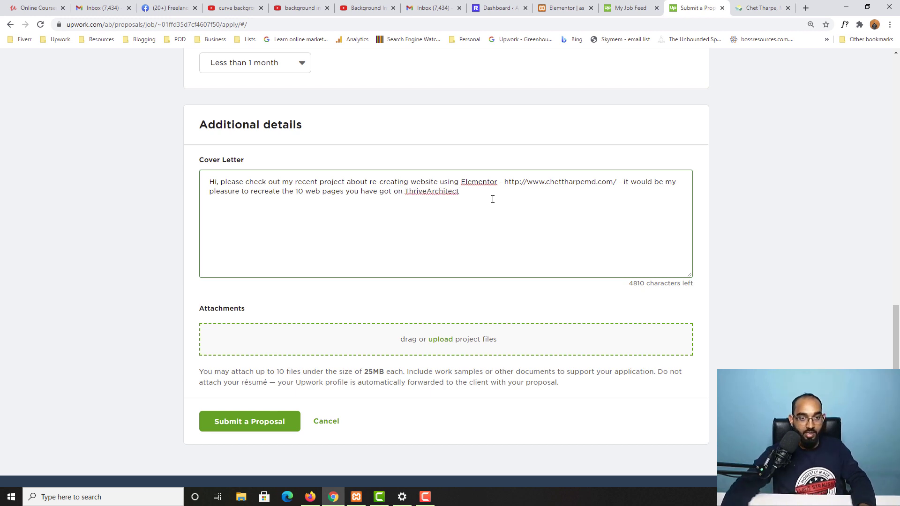
pyautogui.write('and')
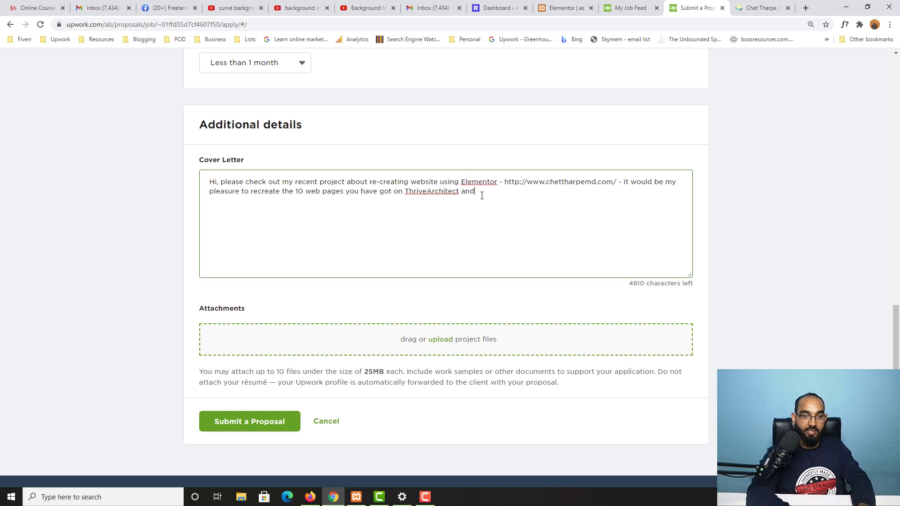
pyautogui.write(' I am availa')
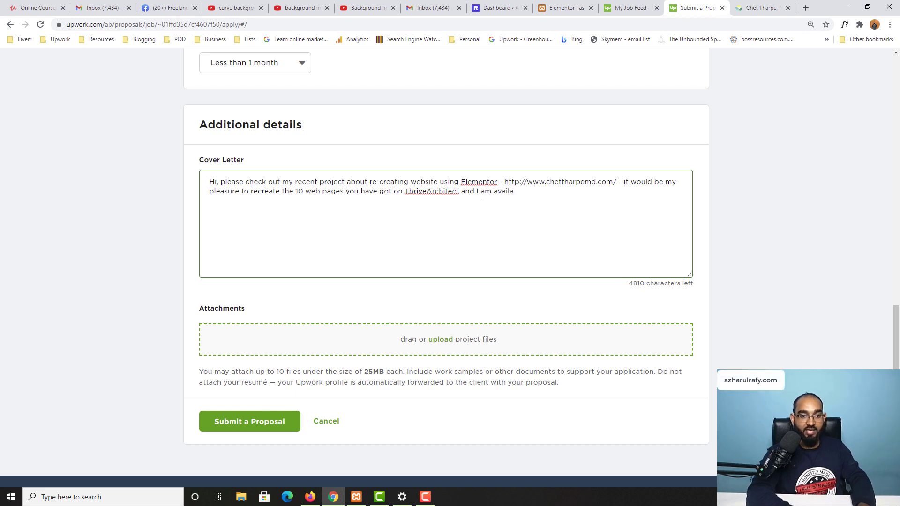
pyautogui.write('ble to dedic')
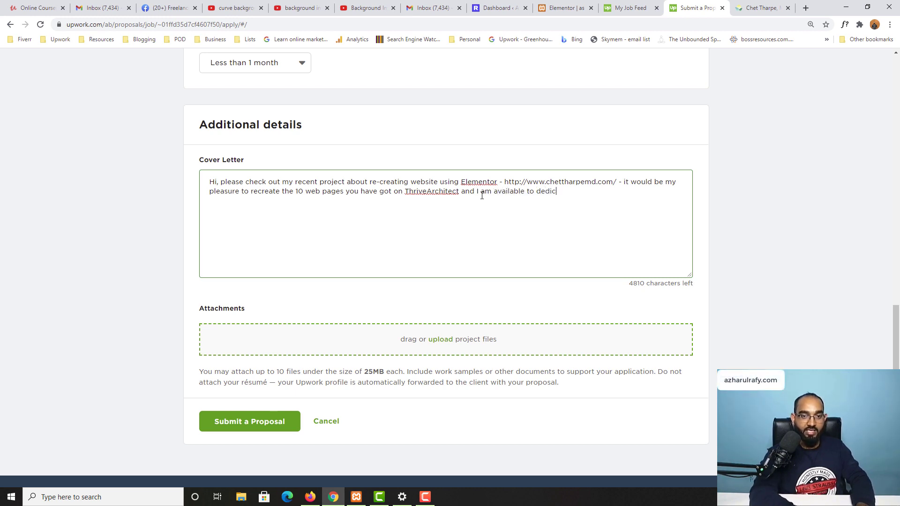
pyautogui.write('ate full time ')
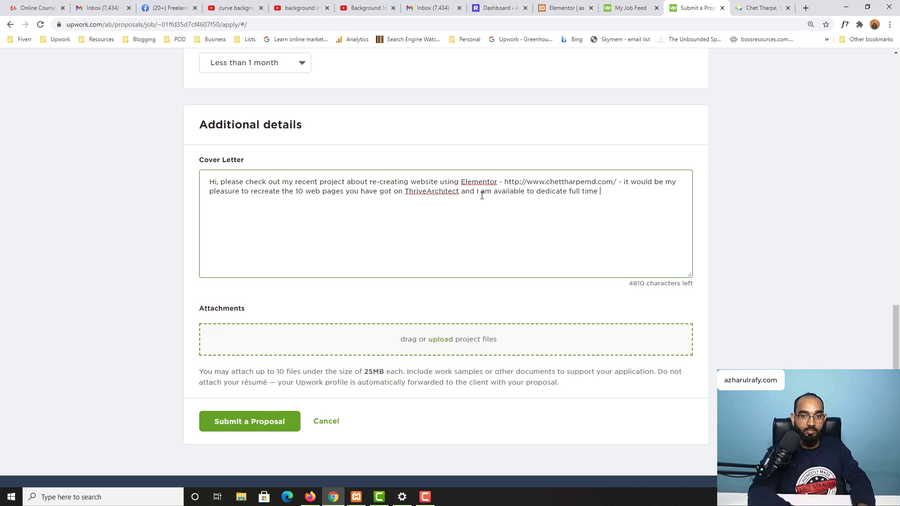
pyautogui.write('to complete the ')
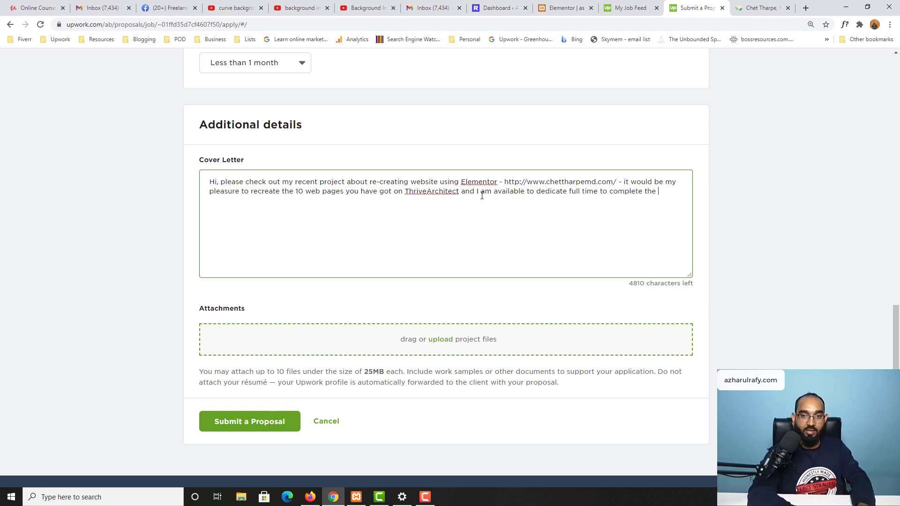
pyautogui.write('project as s')
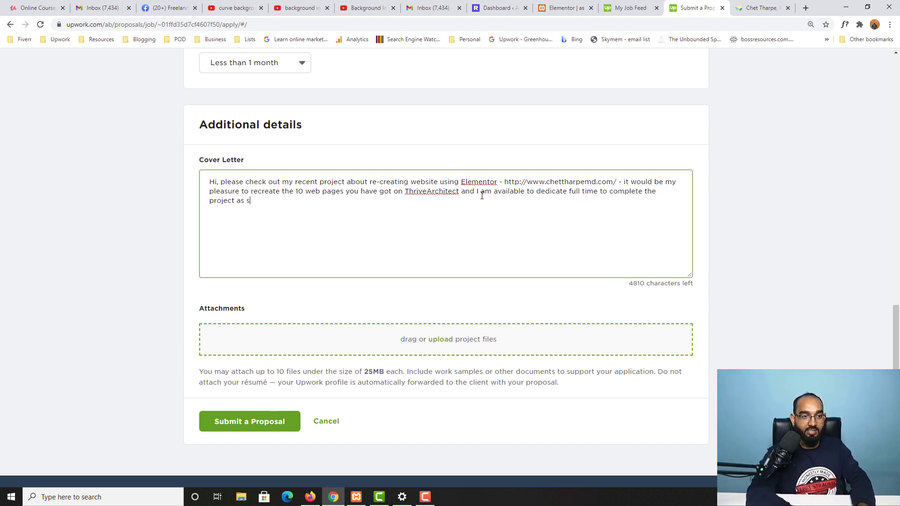
pyautogui.press('BackSpace')
pyautogui.press('BackSpace')
pyautogui.press('BackSpace')
pyautogui.write('ASA')
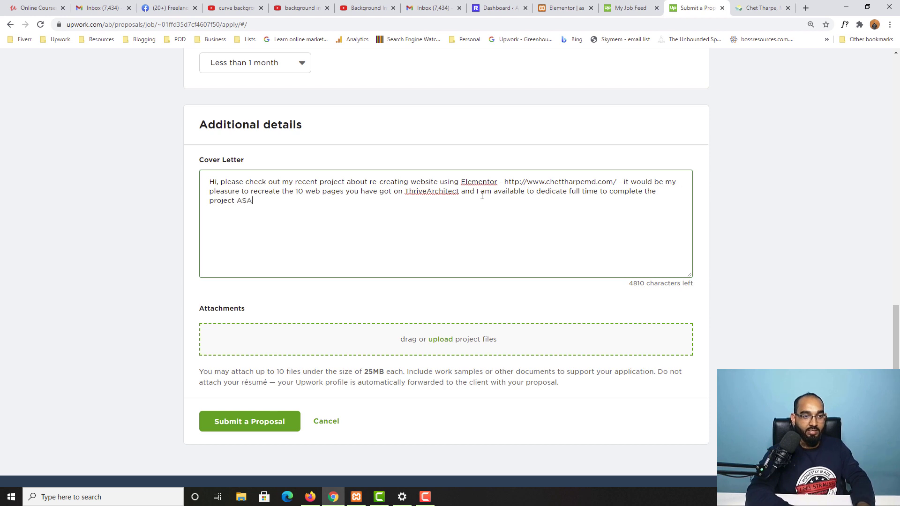
pyautogui.write('P.  Looking')
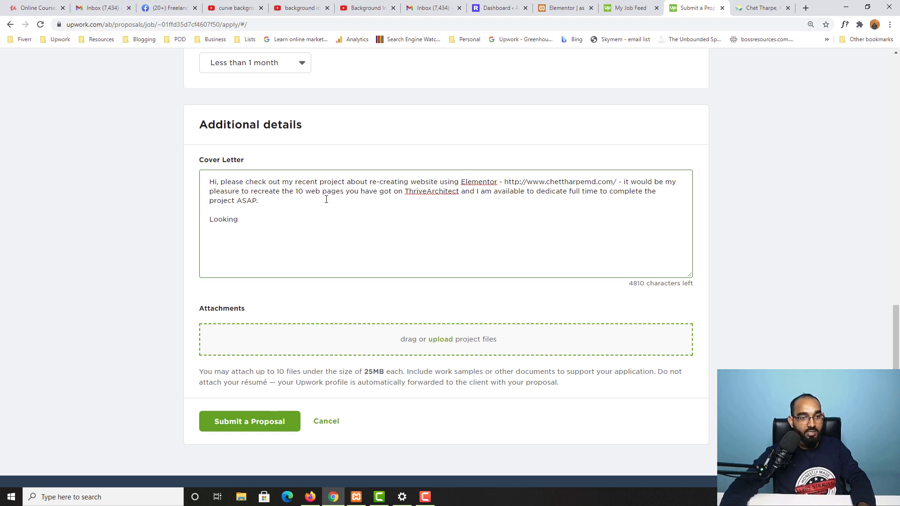
pyautogui.click(461, 192)
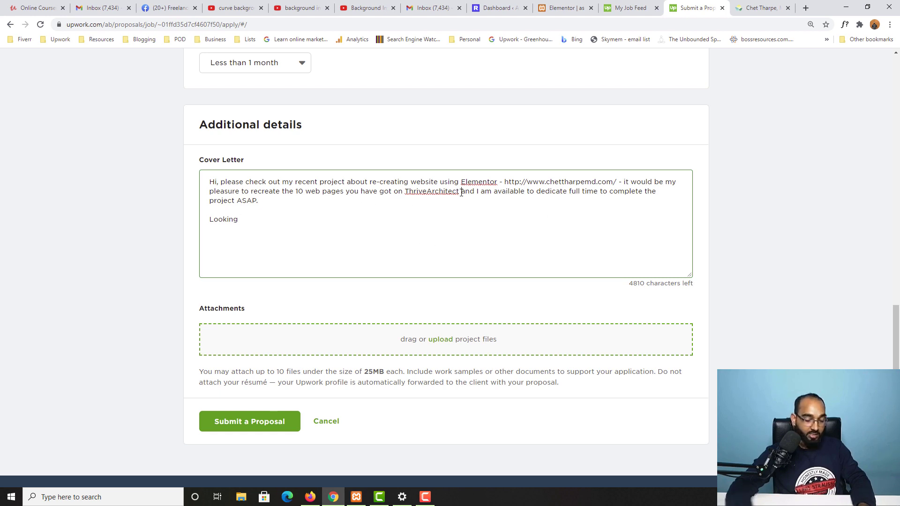
pyautogui.write('to Elementor')
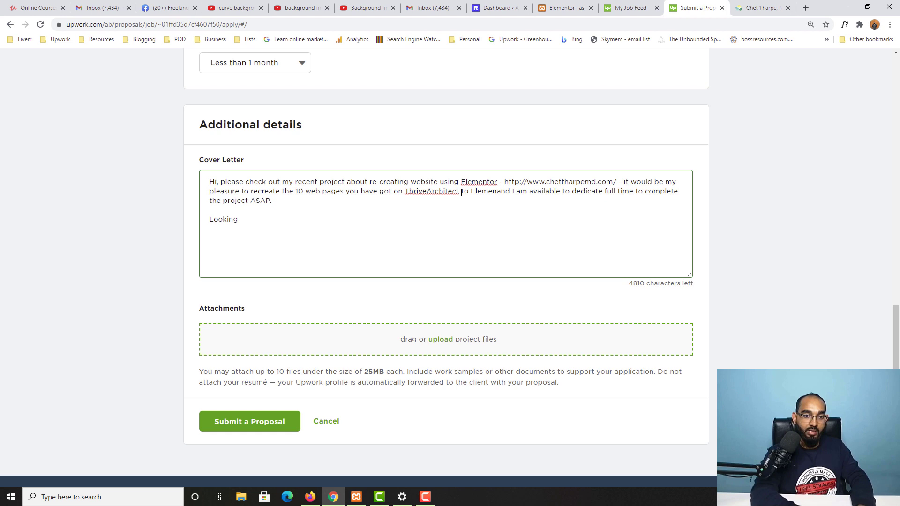
pyautogui.write(',')
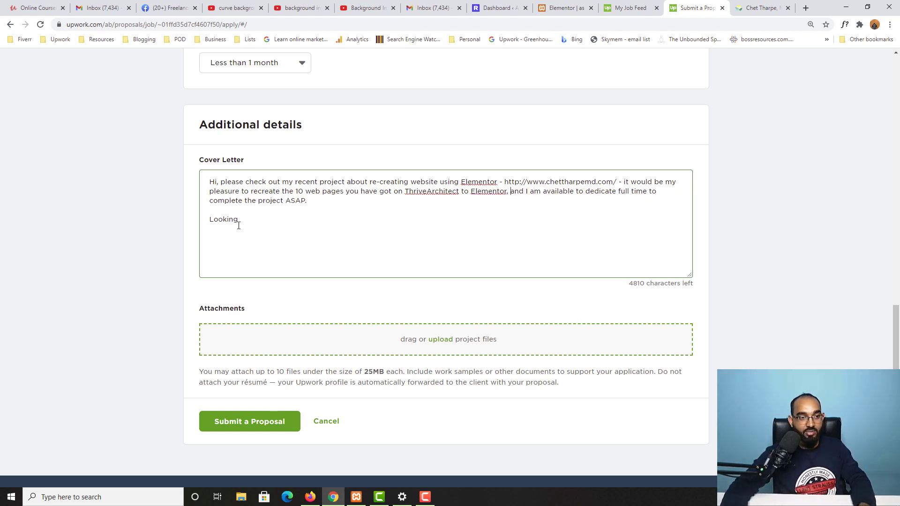
pyautogui.click(329, 204)
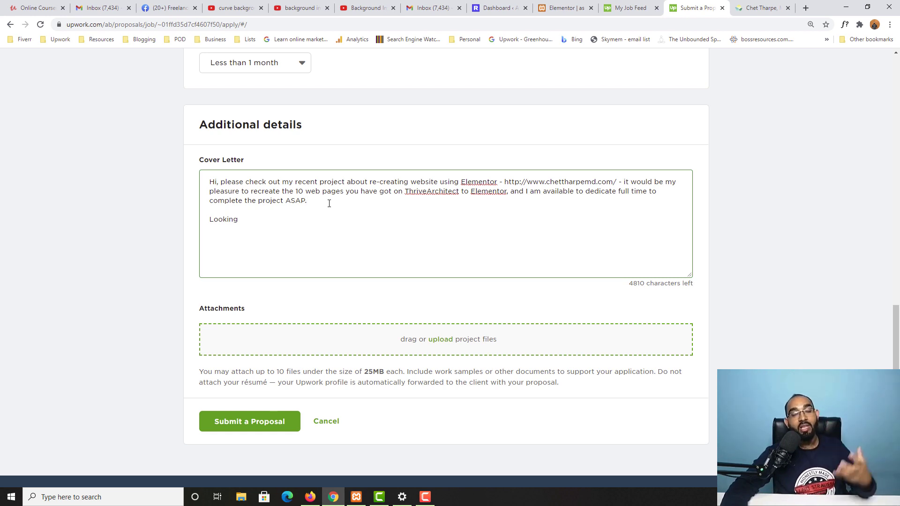
pyautogui.moveTo(308, 202); pyautogui.dragTo(210, 183)
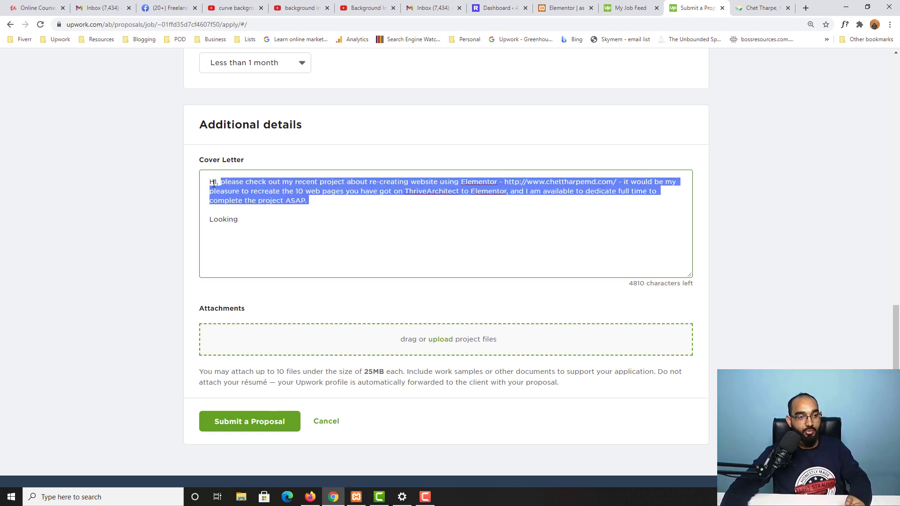
pyautogui.click(430, 202)
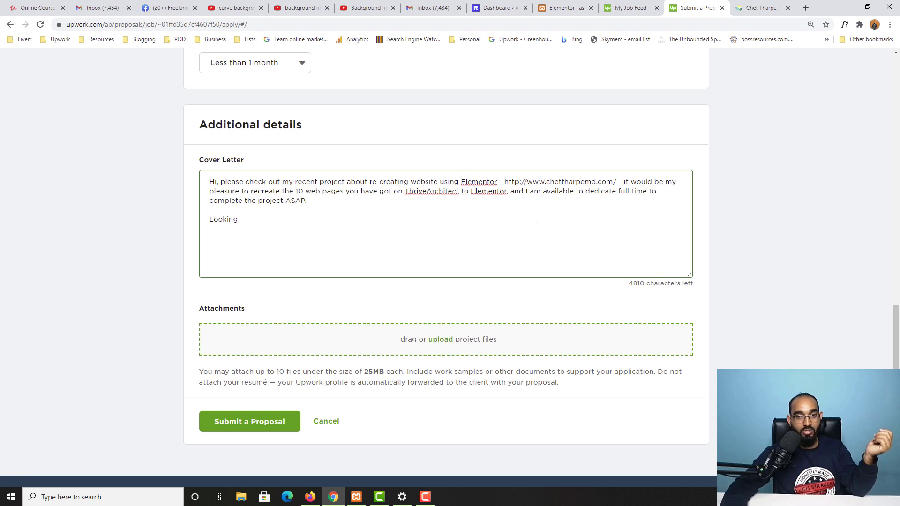
# Open the portfolio site's home page in a new tab from the WordPress dashboard
pyautogui.click(494, 7)
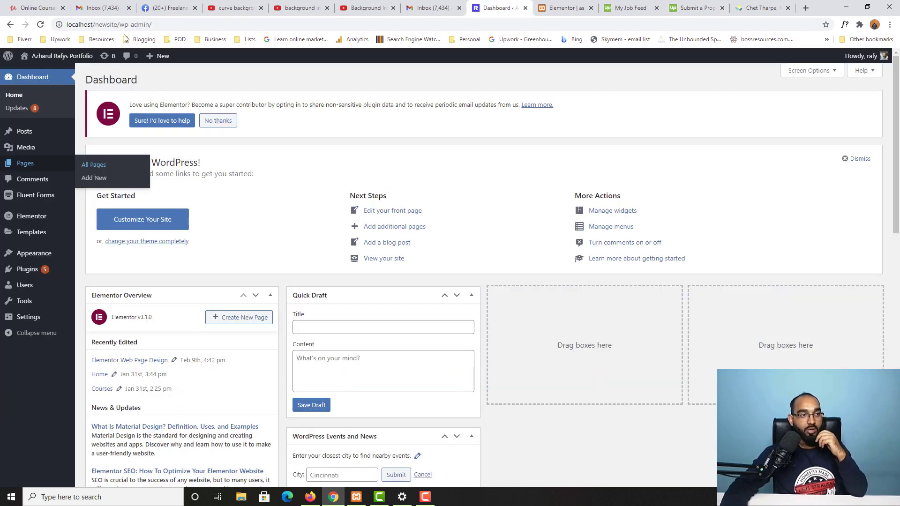
pyautogui.rightClick(42, 70)
pyautogui.click(80, 75)
pyautogui.click(520, 7)
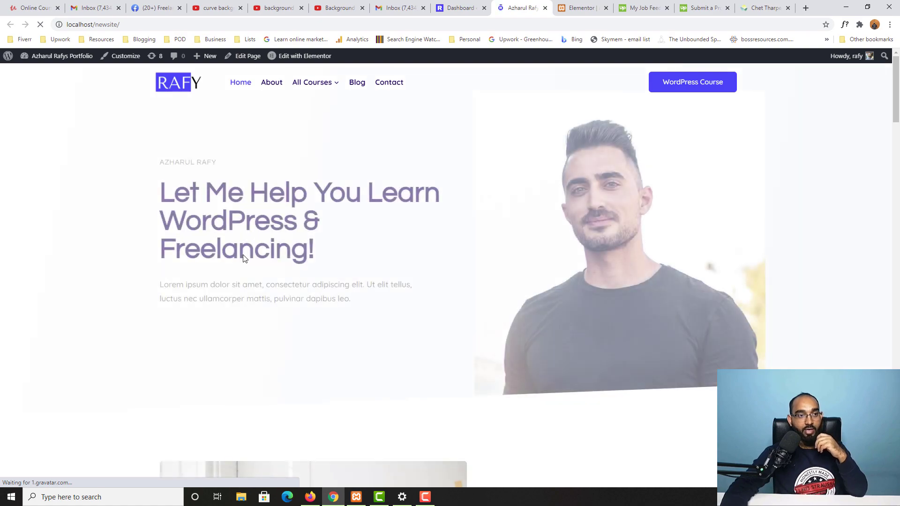
# Capture the portfolio home page with GoFullPage and save it as a PNG in Downloads
pyautogui.scroll(-15, 152, 367)
pyautogui.scroll(-5, 152, 366)
pyautogui.scroll(20, 141, 363)
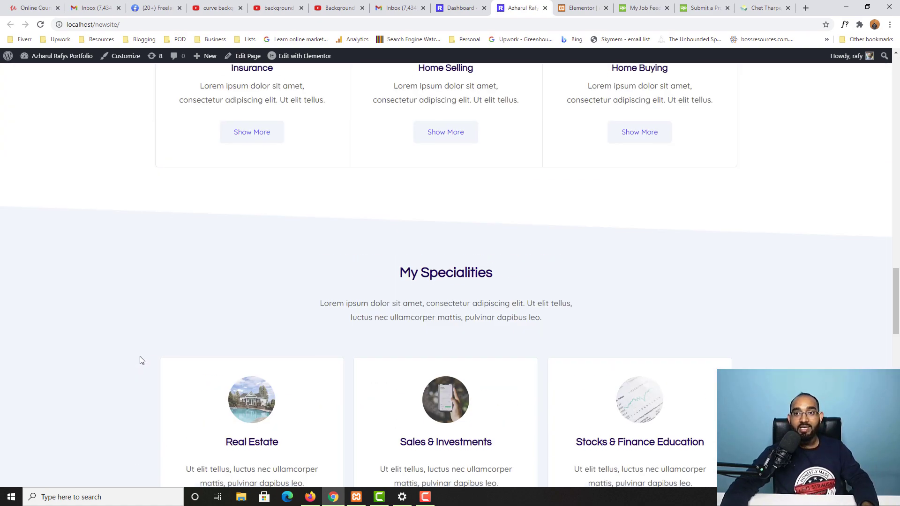
pyautogui.scroll(2, 871, 116)
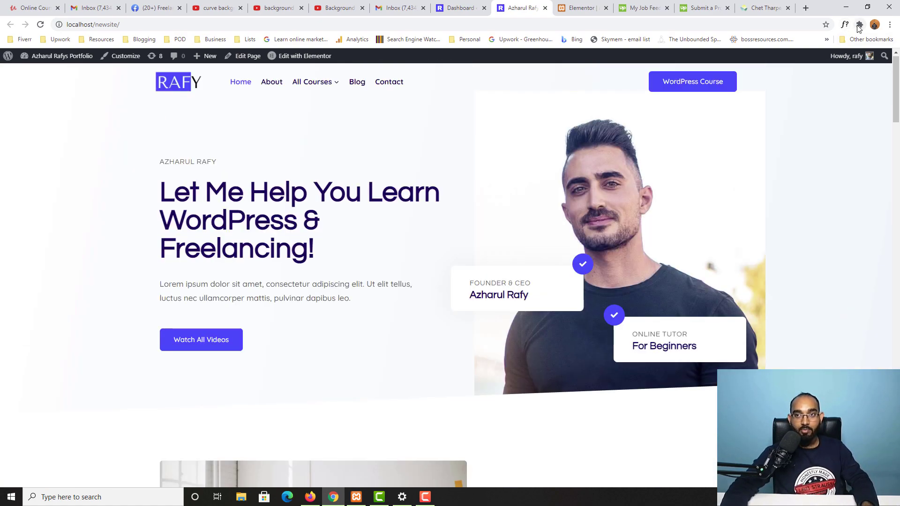
pyautogui.click(860, 25)
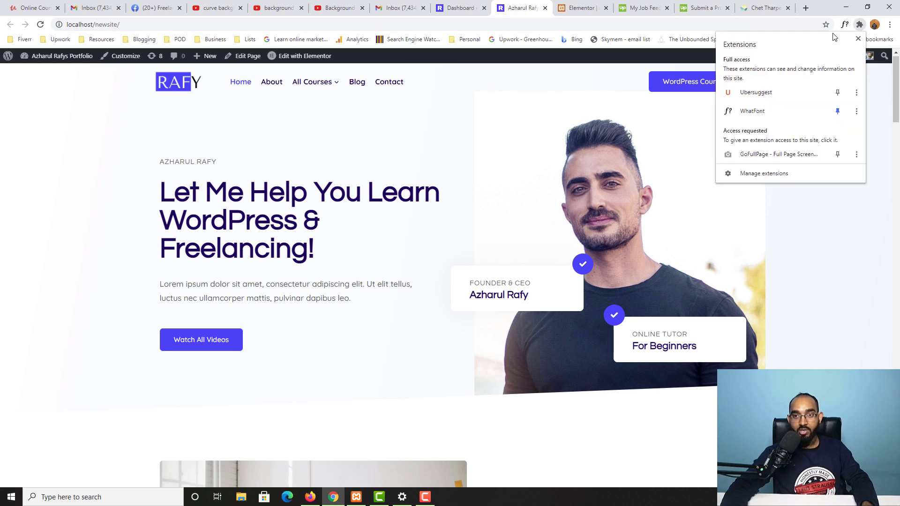
pyautogui.click(760, 159)
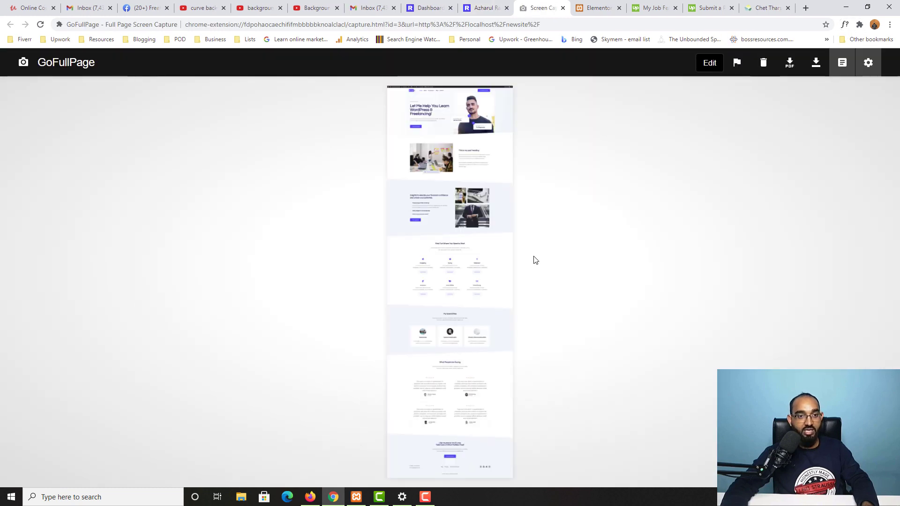
pyautogui.click(446, 220)
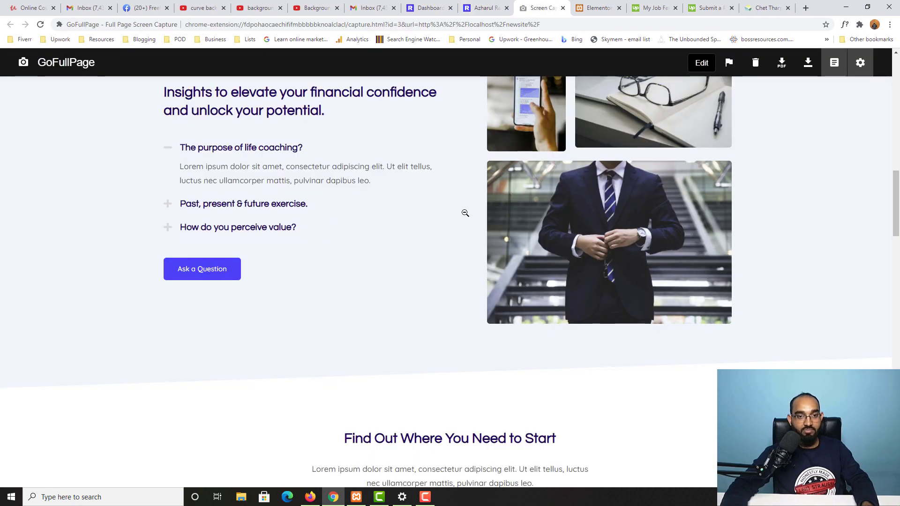
pyautogui.click(463, 214)
pyautogui.click(817, 66)
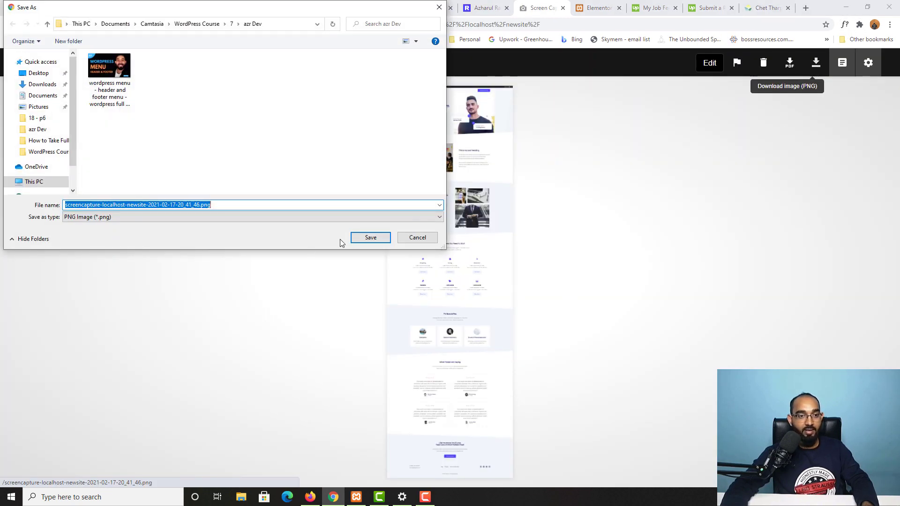
pyautogui.click(43, 96)
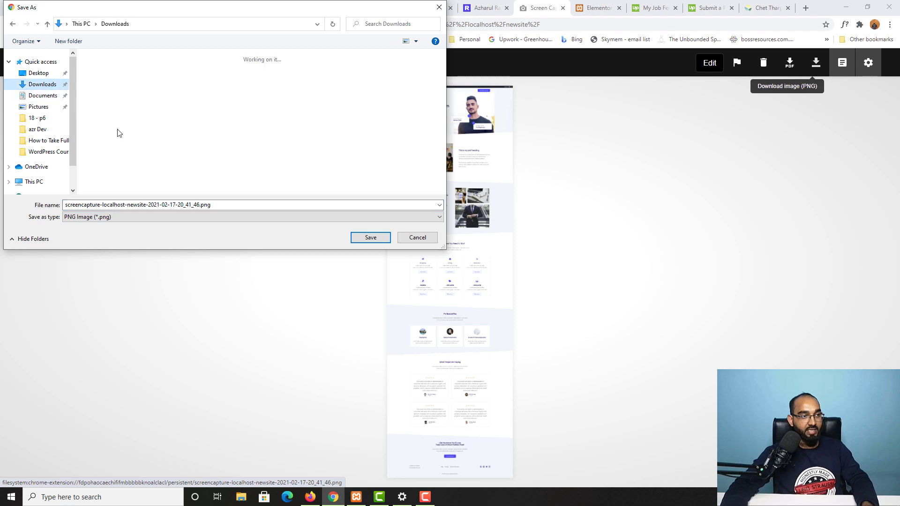
pyautogui.click(370, 238)
# Attach the screencapture-localhost-newsite PNG from Downloads to the proposal and return to the cover letter
pyautogui.hotkey('ctrl', 'Tab')
pyautogui.hotkey('ctrl', 'Tab')
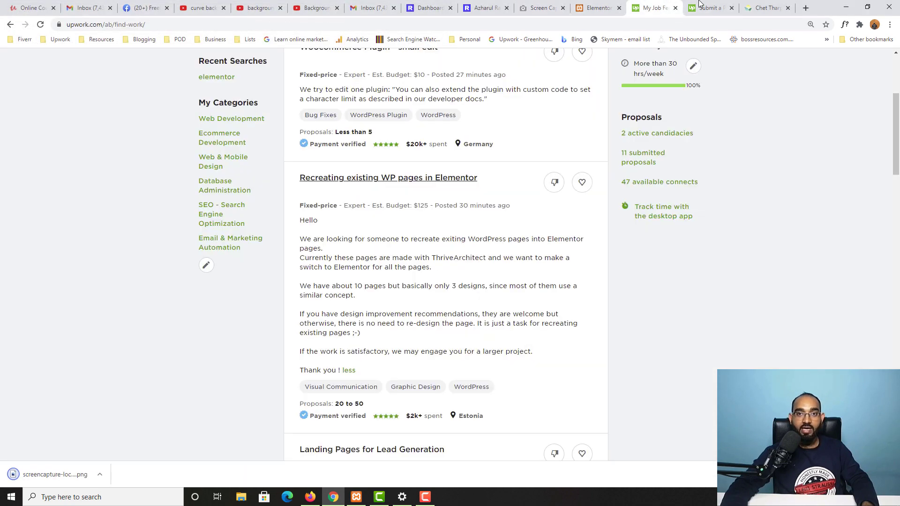
pyautogui.hotkey('ctrl', 'Tab')
pyautogui.click(440, 340)
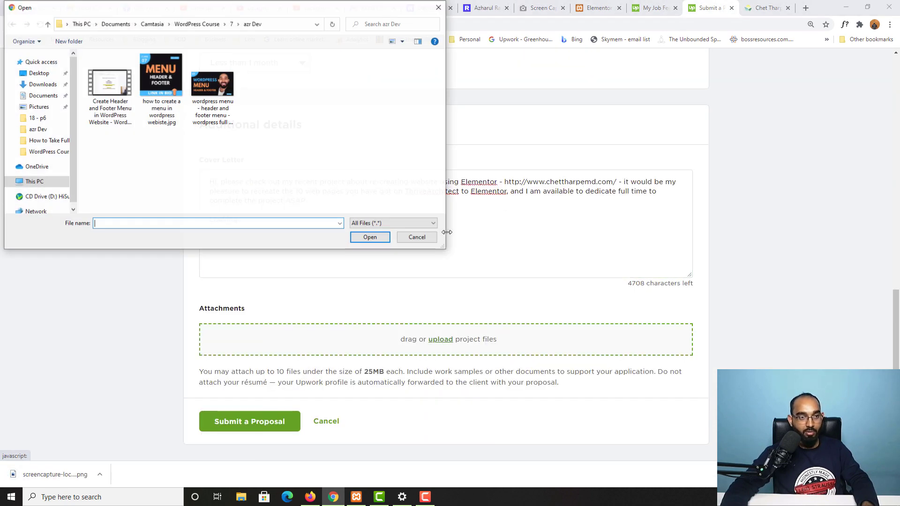
pyautogui.click(43, 85)
pyautogui.click(133, 98)
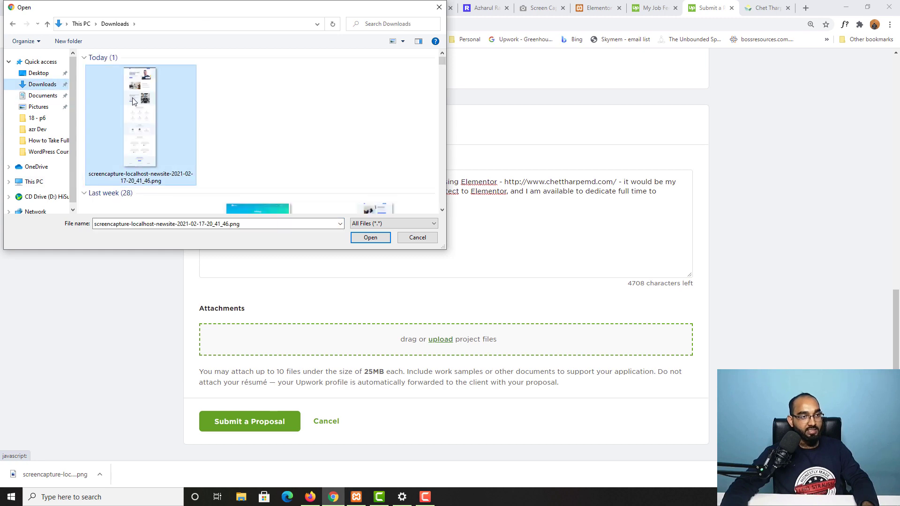
pyautogui.click(355, 241)
pyautogui.click(451, 233)
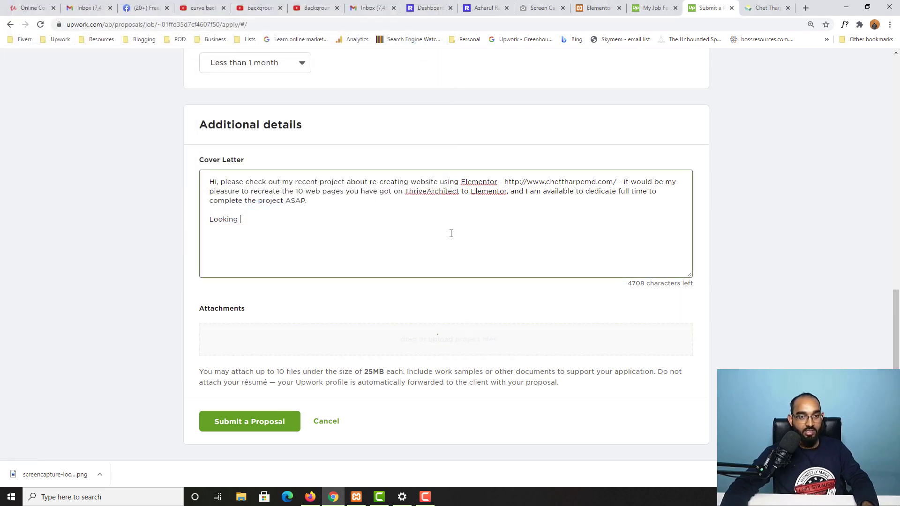
pyautogui.moveTo(457, 349)
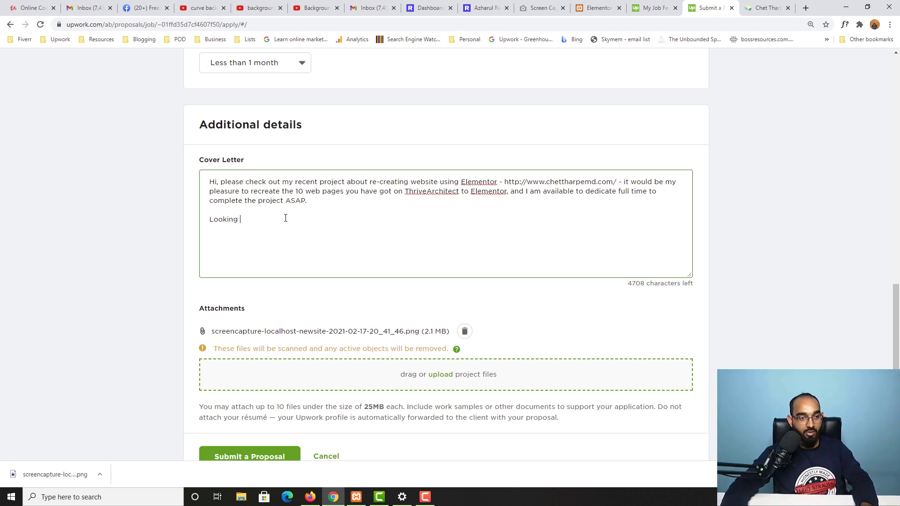
# Type the closing line 'Looking forward to start working with' and highlight the portfolio link
pyautogui.write('for')
pyautogui.press('BackSpace')
pyautogui.press('BackSpace')
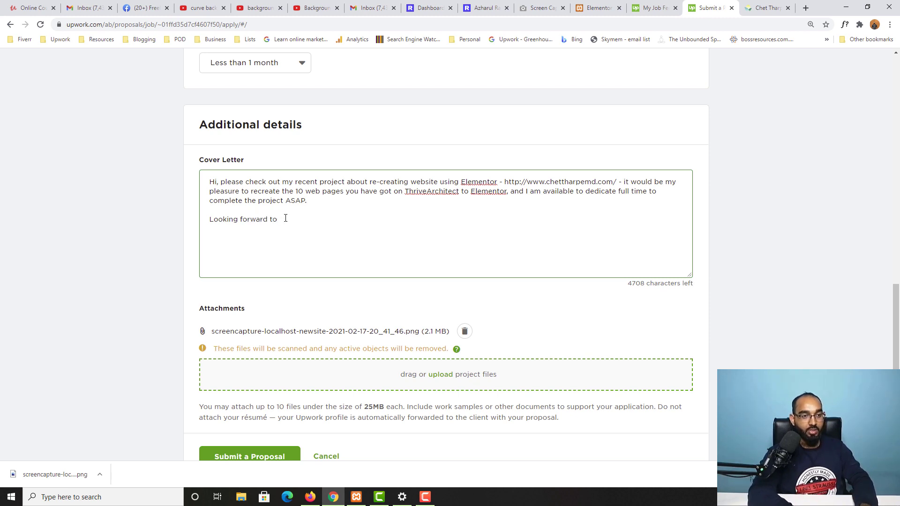
pyautogui.write('orward to start ')
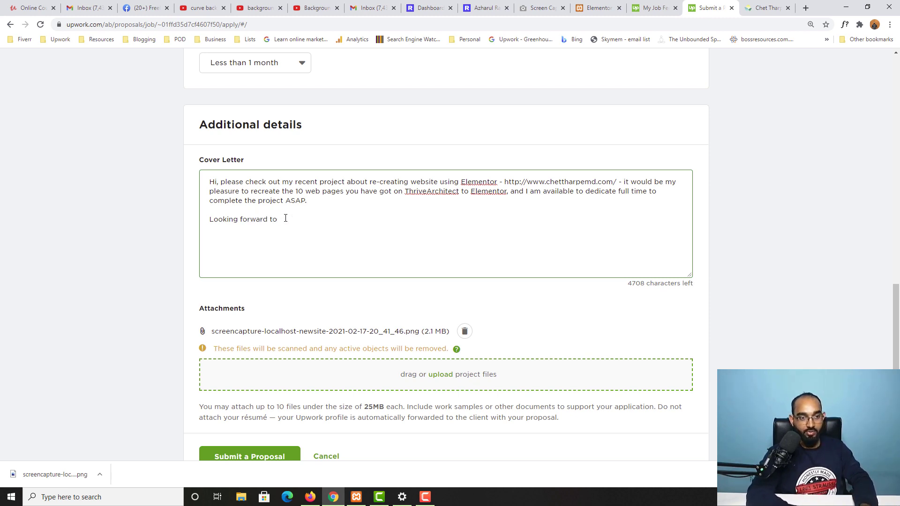
pyautogui.write('working ')
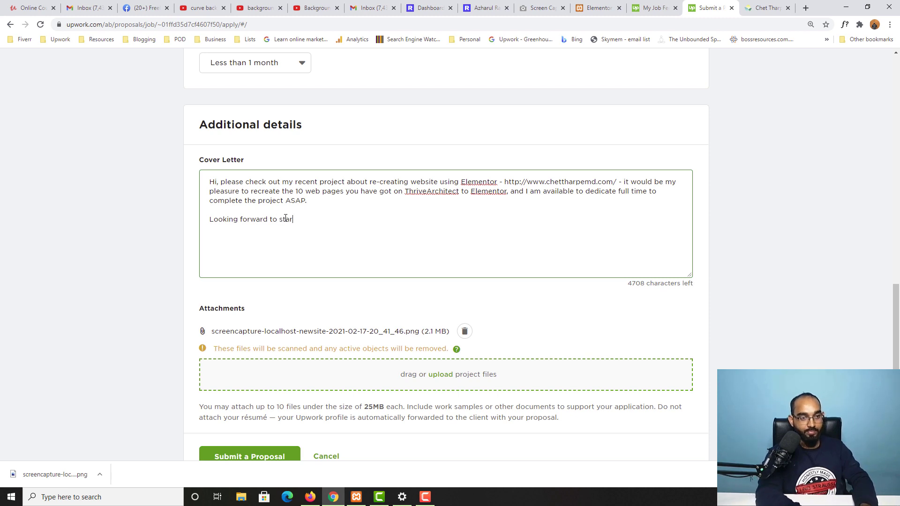
pyautogui.write('with you.')
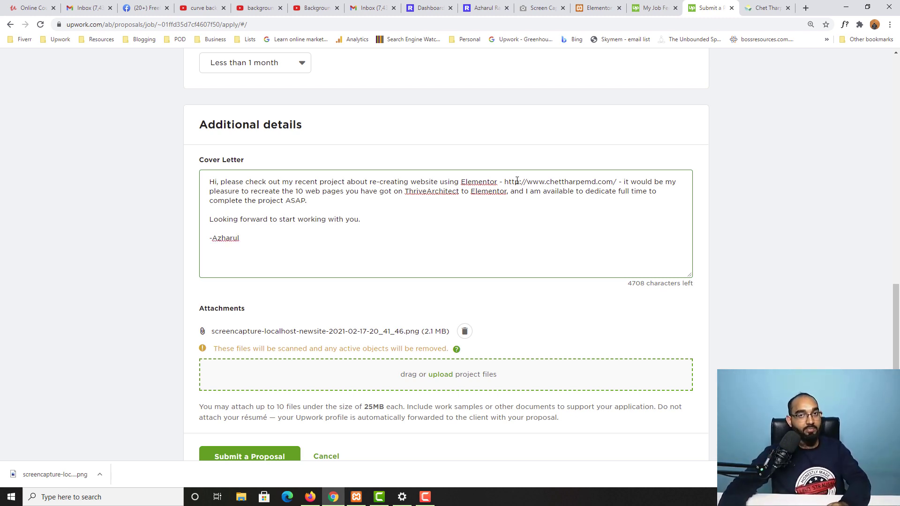
pyautogui.moveTo(513, 183); pyautogui.dragTo(608, 182)
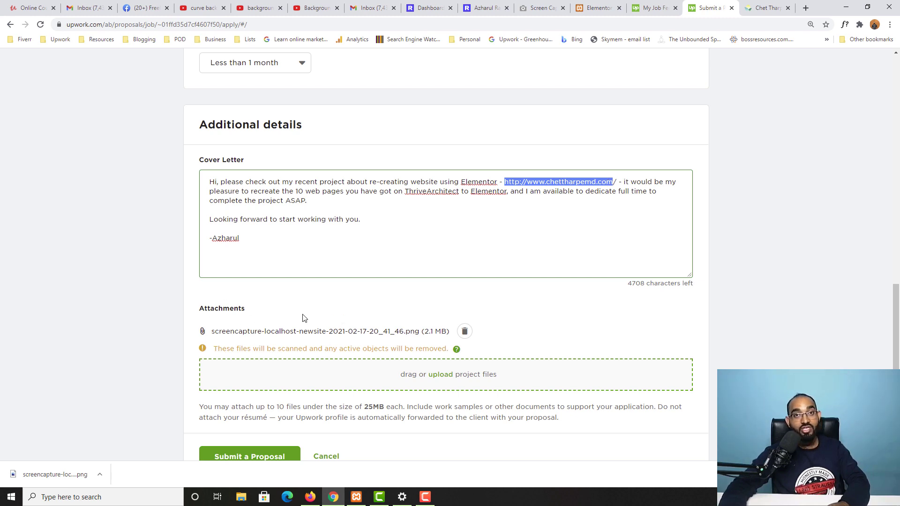
# Look through the WordPress dashboard and portfolio tabs, then close the GoFullPage screen capture tab
pyautogui.click(441, 7)
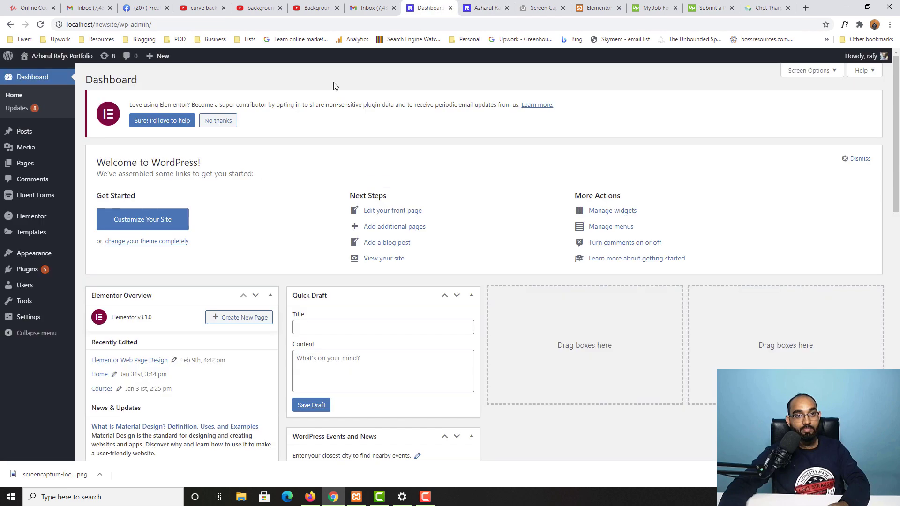
pyautogui.click(79, 25)
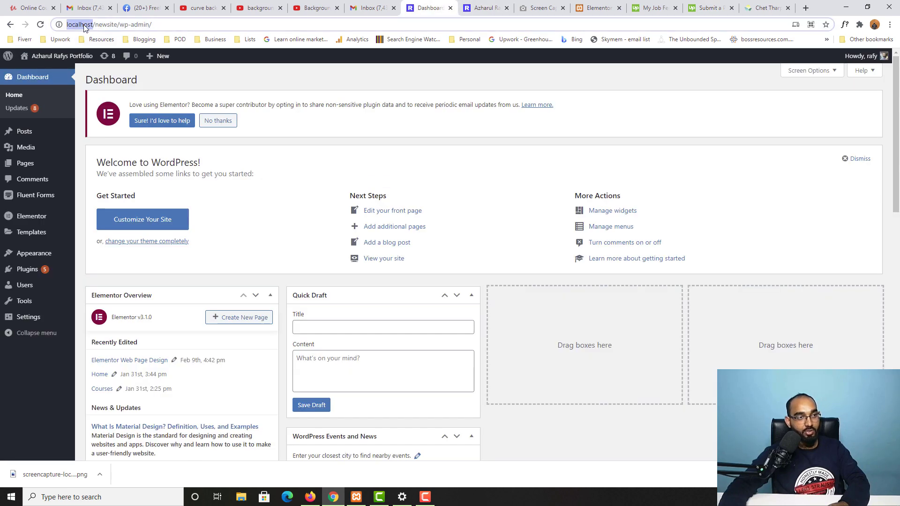
pyautogui.click(482, 8)
pyautogui.scroll(10, 647, 204)
pyautogui.click(544, 8)
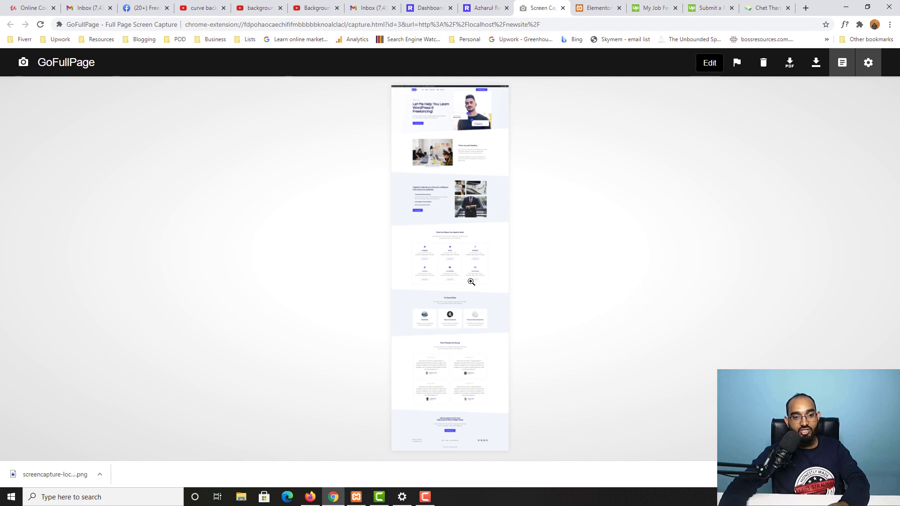
pyautogui.click(563, 8)
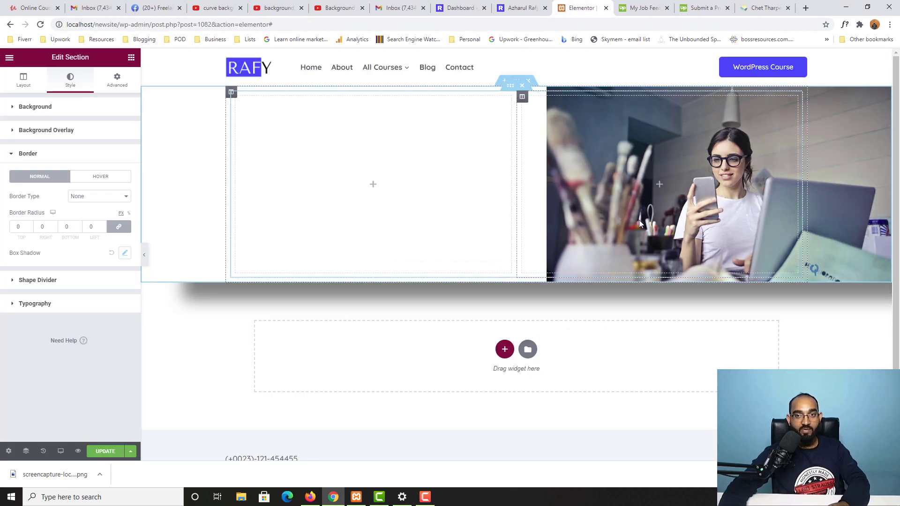
# Submit the Elementor proposal after acknowledging the fixed-price project terms
pyautogui.click(704, 7)
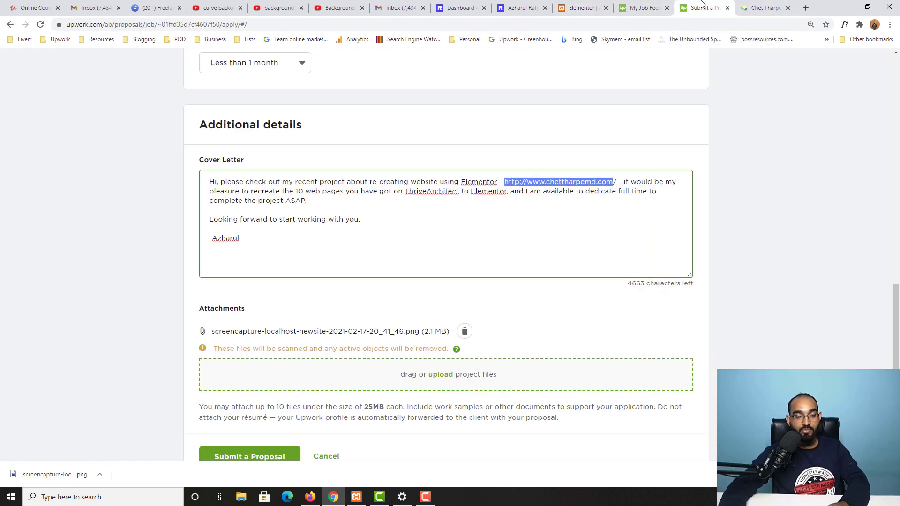
pyautogui.click(286, 219)
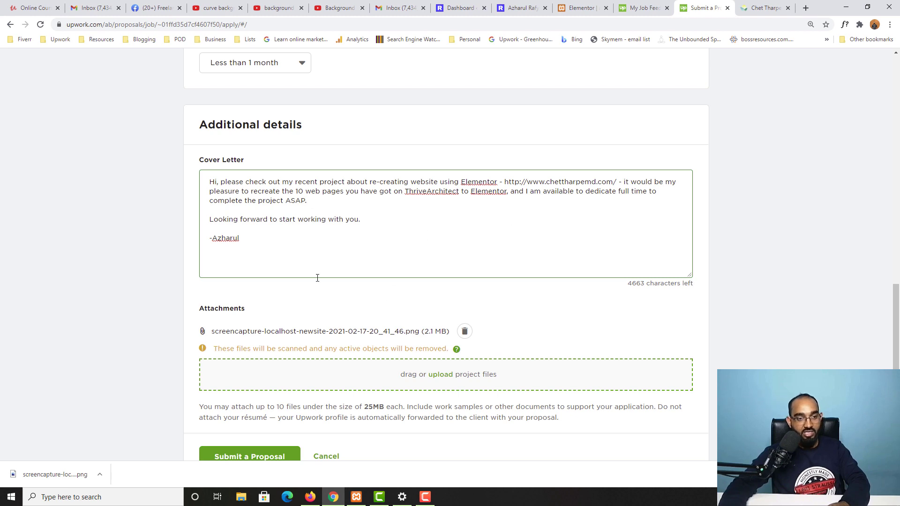
pyautogui.scroll(-3, 300, 276)
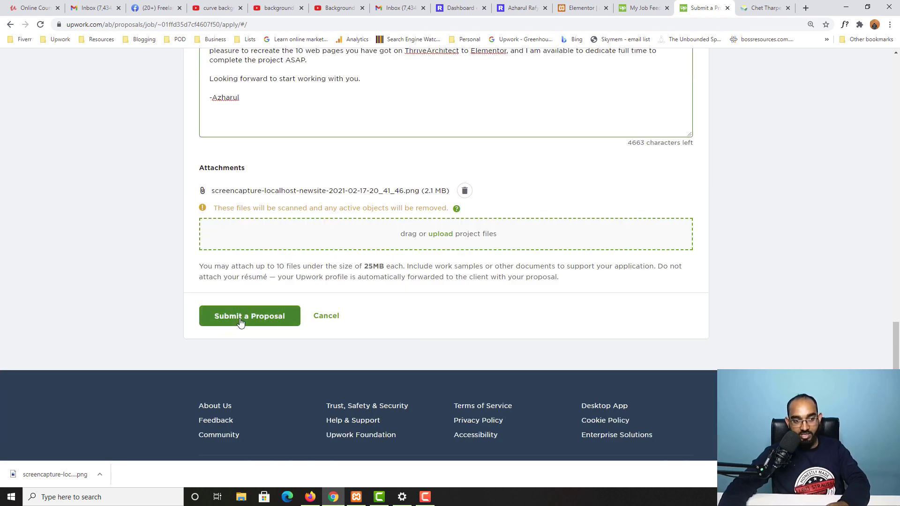
pyautogui.click(223, 326)
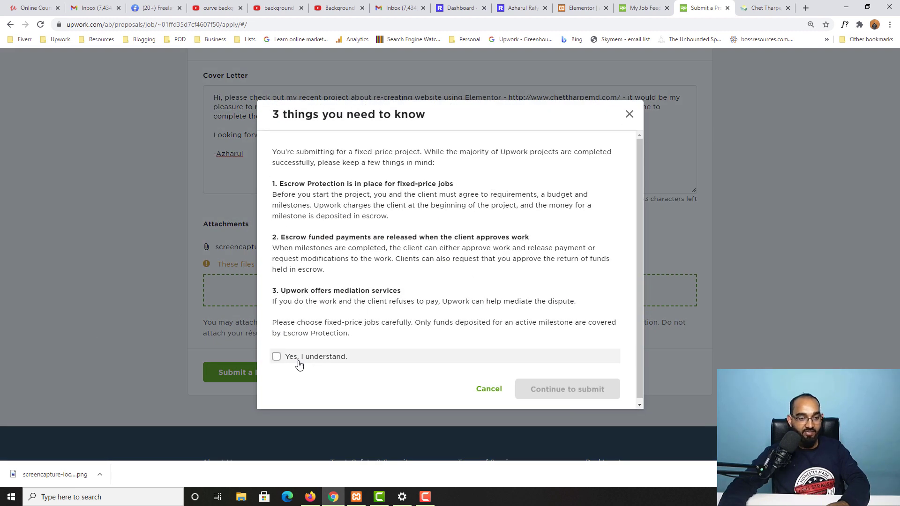
pyautogui.click(307, 364)
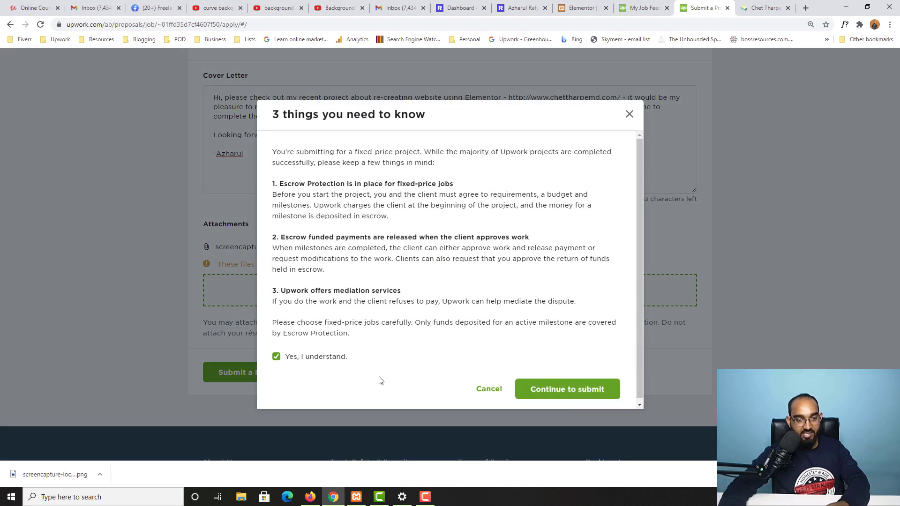
pyautogui.click(564, 397)
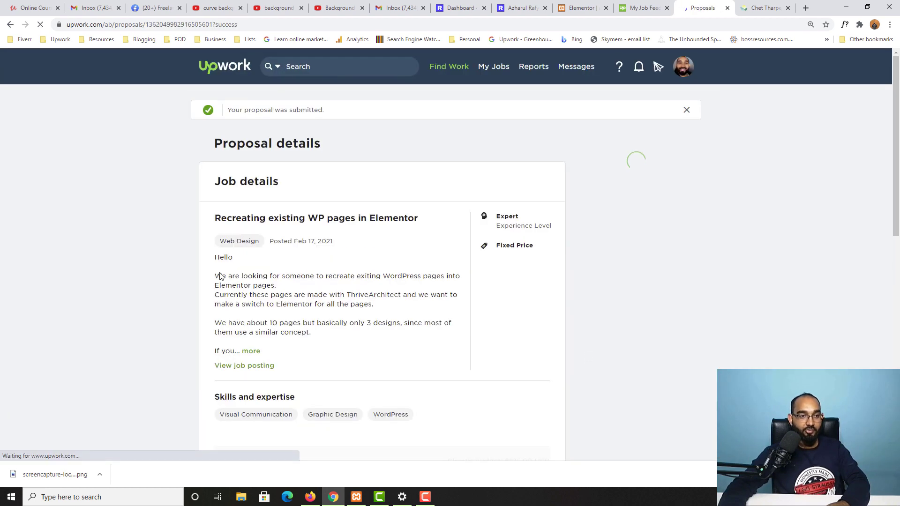
# Expand the submitted cover letter and open its attached screenshot PNG
pyautogui.scroll(-10, 137, 345)
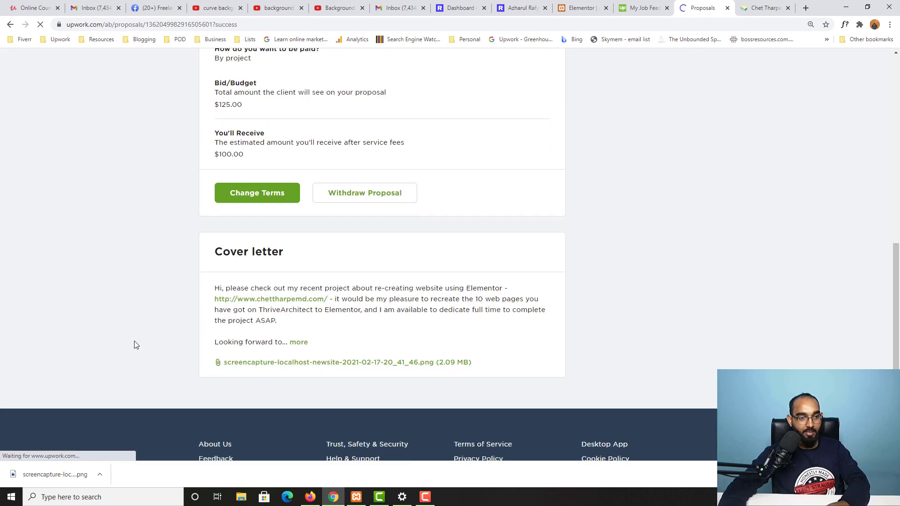
pyautogui.click(298, 342)
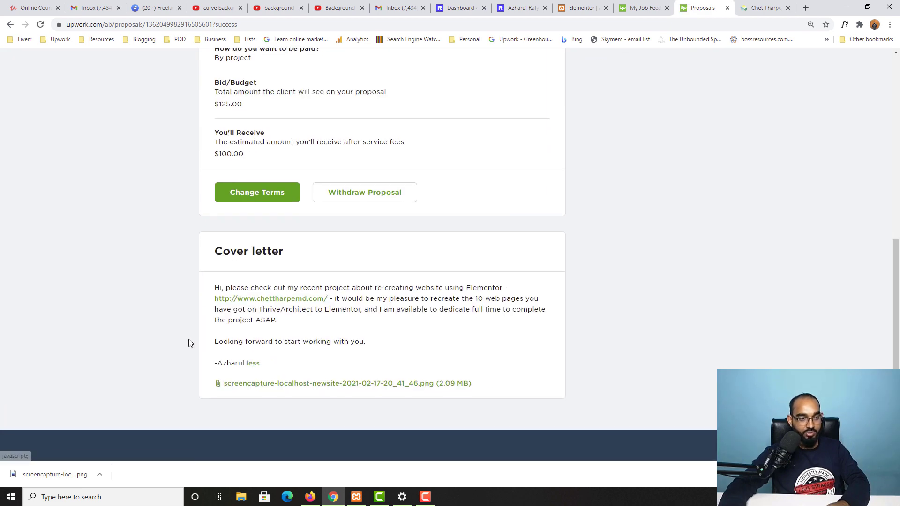
pyautogui.scroll(-2, 266, 175)
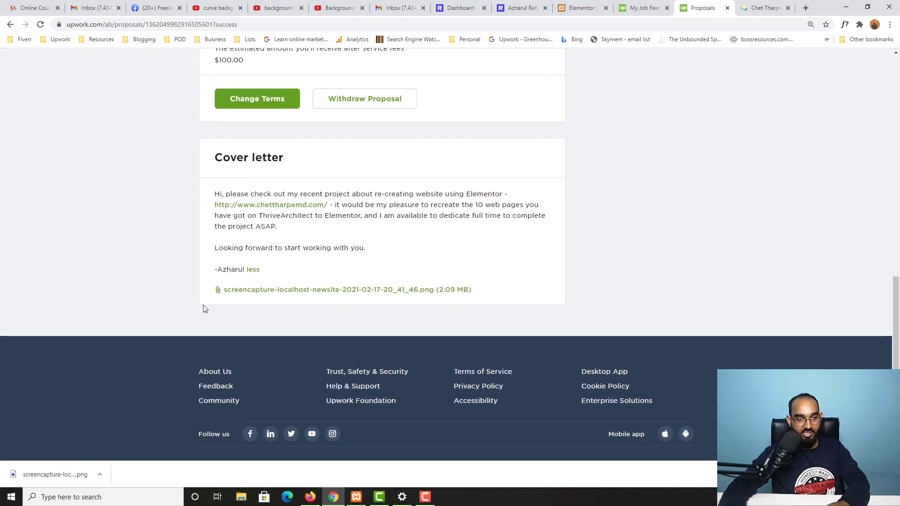
pyautogui.click(266, 291)
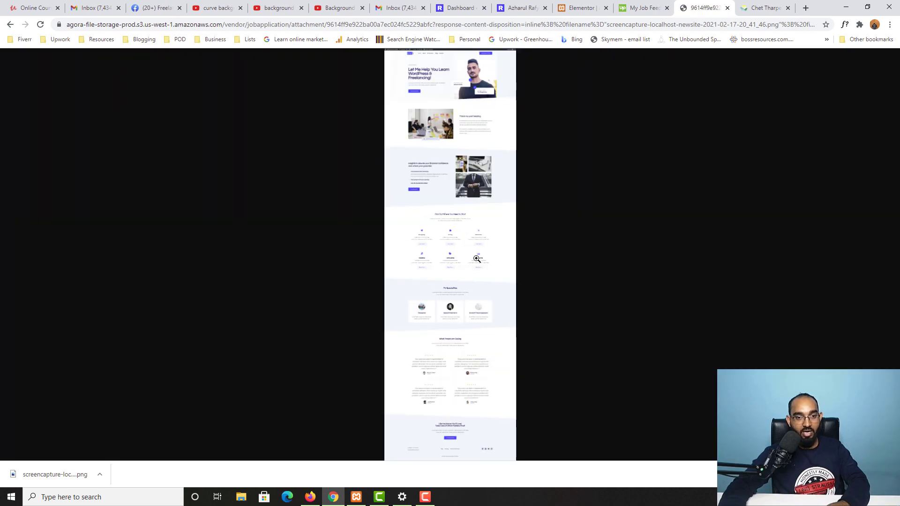
# Inspect the attached screenshot at full size, then go back to the Proposal details page
pyautogui.click(476, 258)
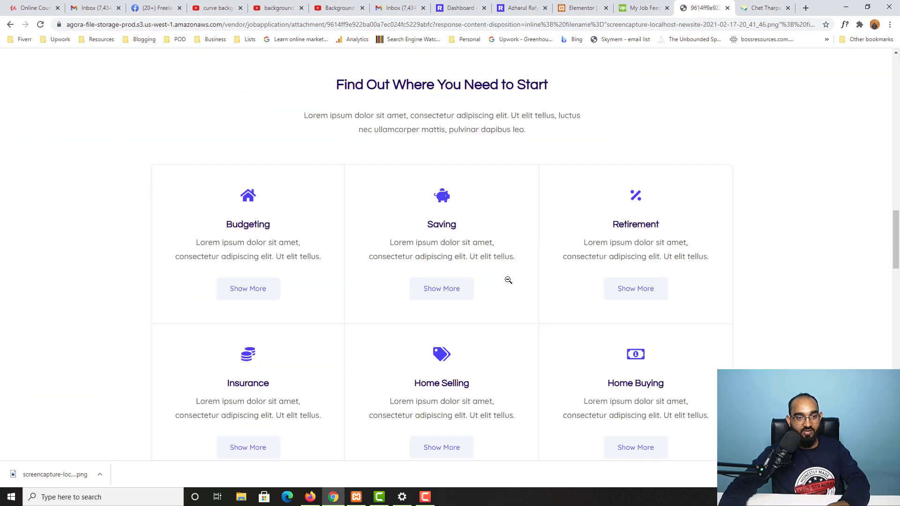
pyautogui.scroll(12, 508, 280)
pyautogui.scroll(10, 518, 279)
pyautogui.scroll(-15, 525, 263)
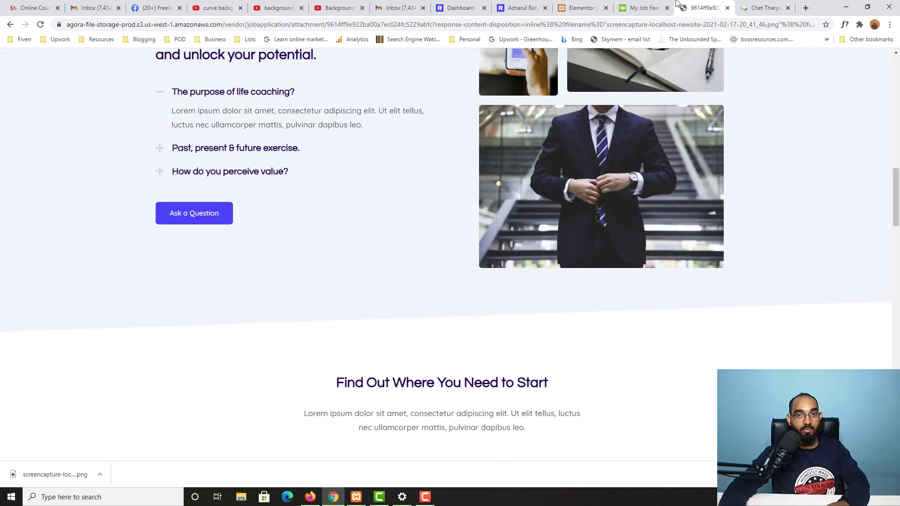
pyautogui.hotkey('ctrl', 'shift', 'Tab')
pyautogui.scroll(-4, 415, 277)
pyautogui.scroll(6, 323, 347)
pyautogui.hotkey('ctrl', 'Tab')
pyautogui.click(10, 25)
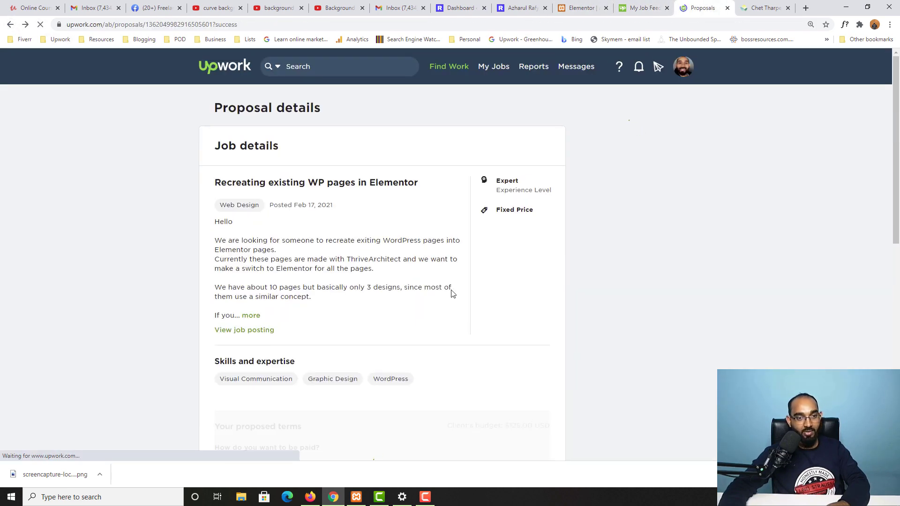
pyautogui.scroll(-10, 84, 322)
pyautogui.scroll(10, 84, 321)
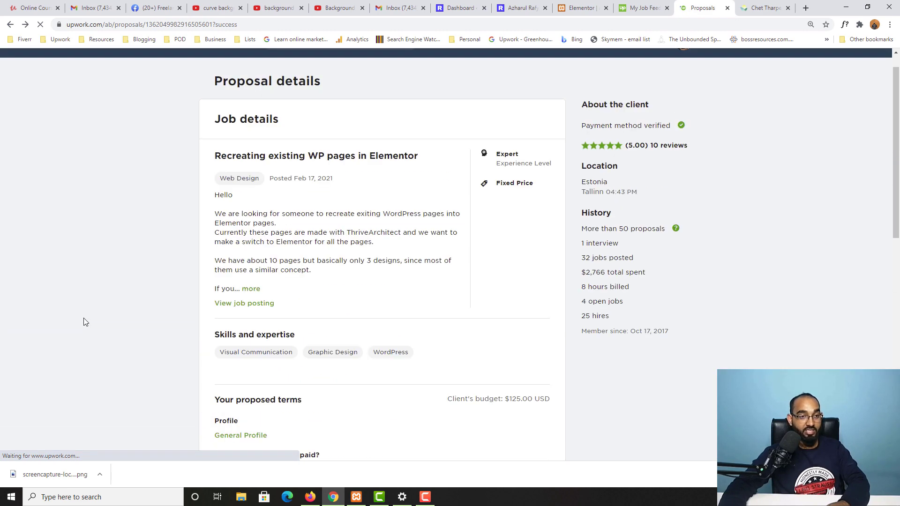